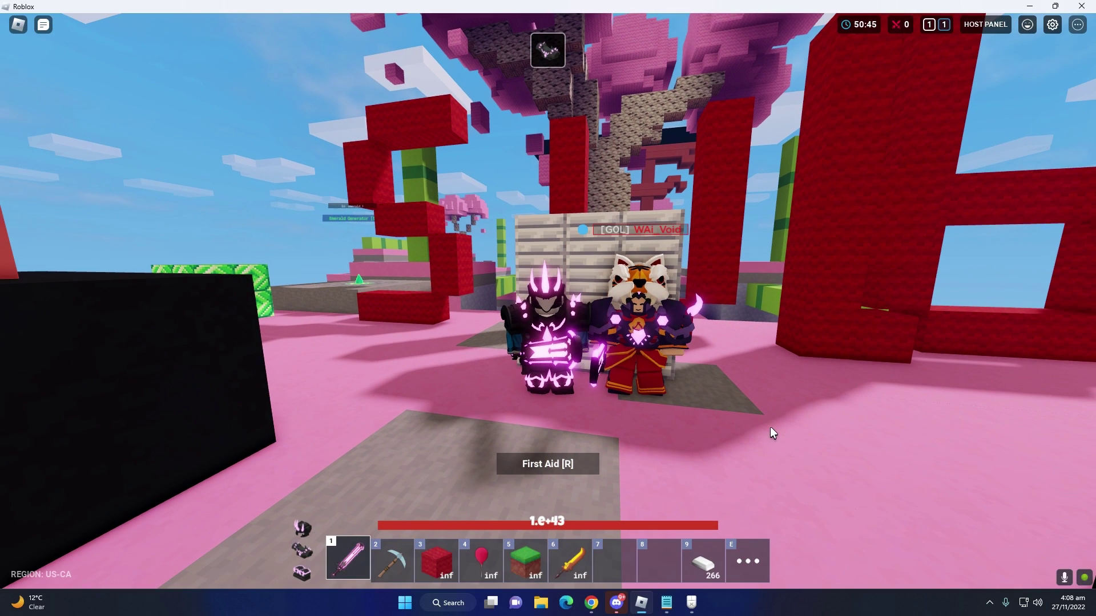
pyautogui.click(1028, 5)
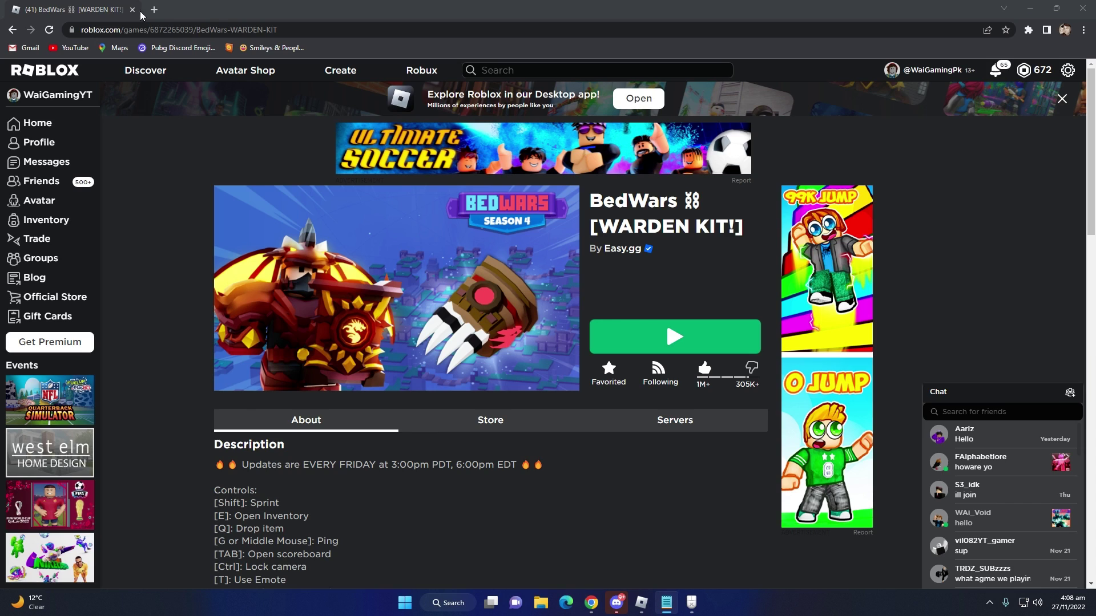
pyautogui.click(199, 1)
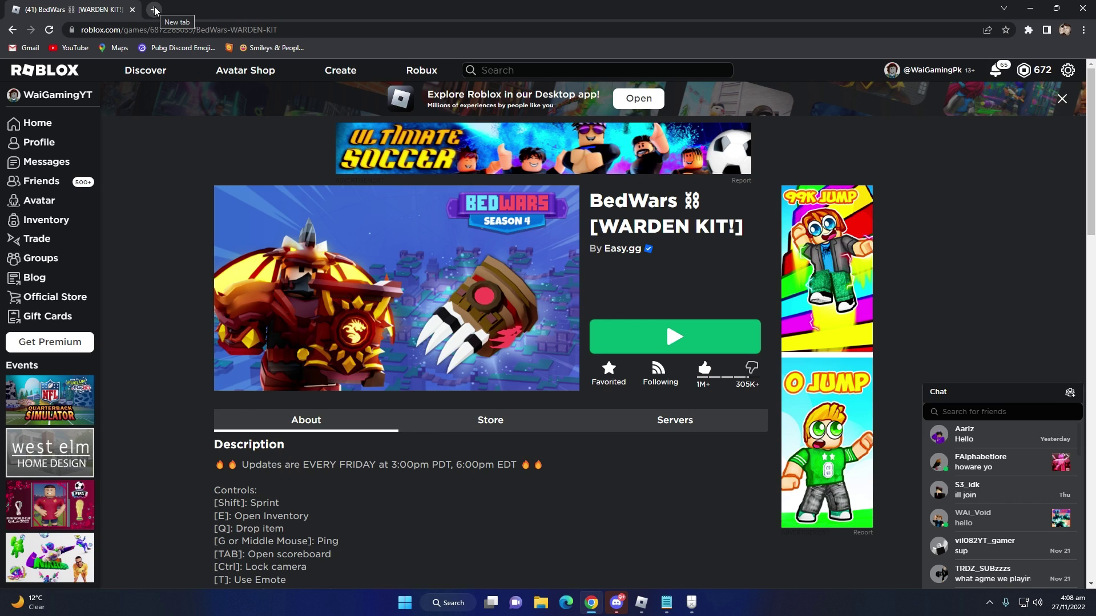
pyautogui.click(155, 9)
pyautogui.click(193, 33)
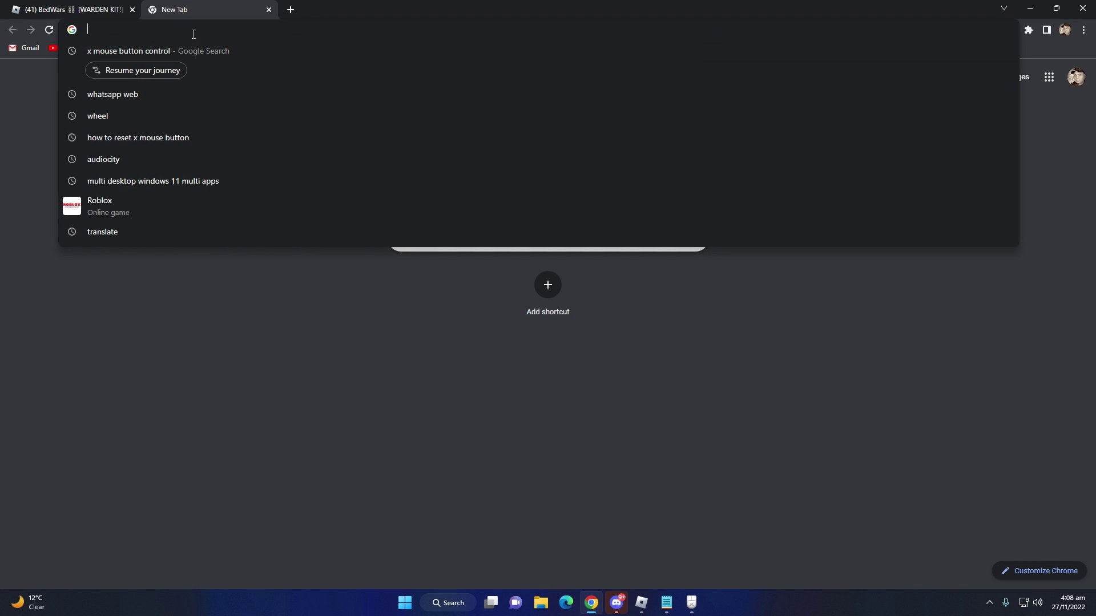
pyautogui.write('www.google.com')
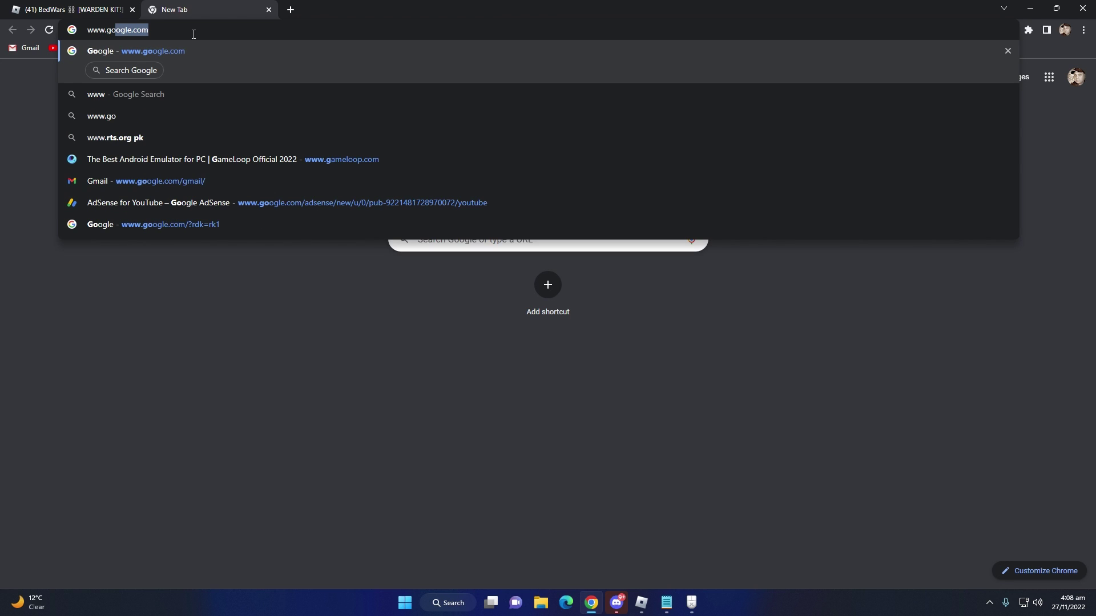
pyautogui.press('Return')
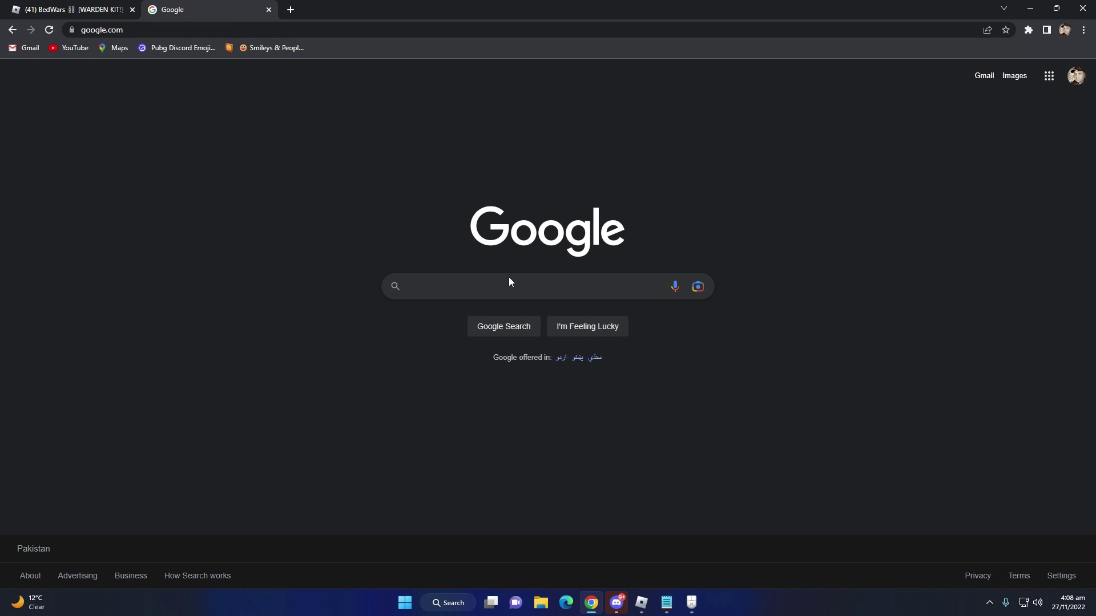
# - Search Google for "x mouse button control" and open the Highresolution Enterprises page
pyautogui.click(512, 282)
pyautogui.write('x mouse')
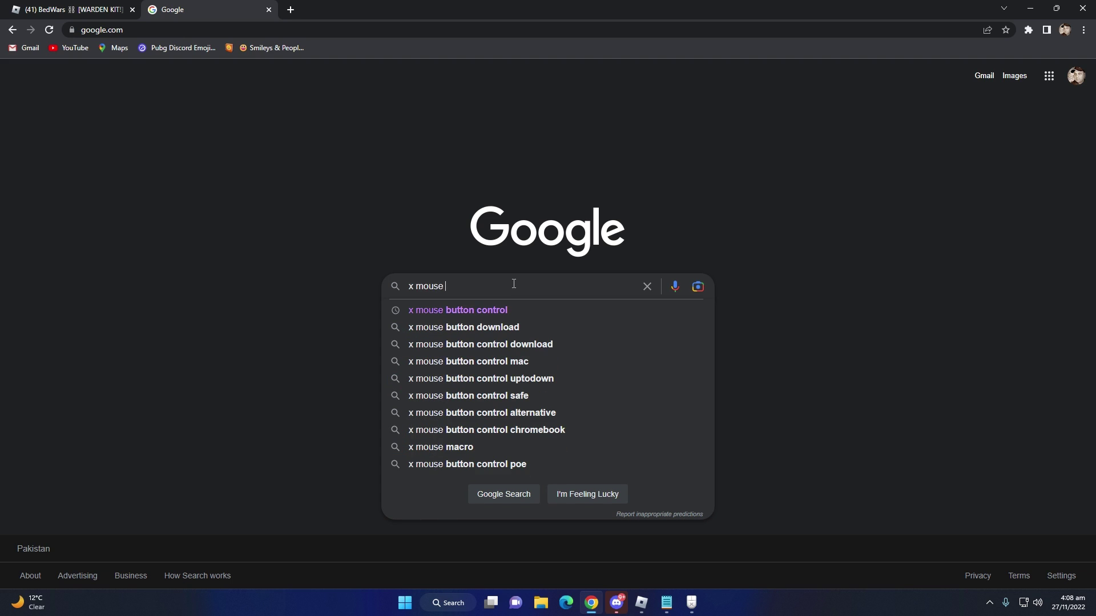
pyautogui.press('Down')
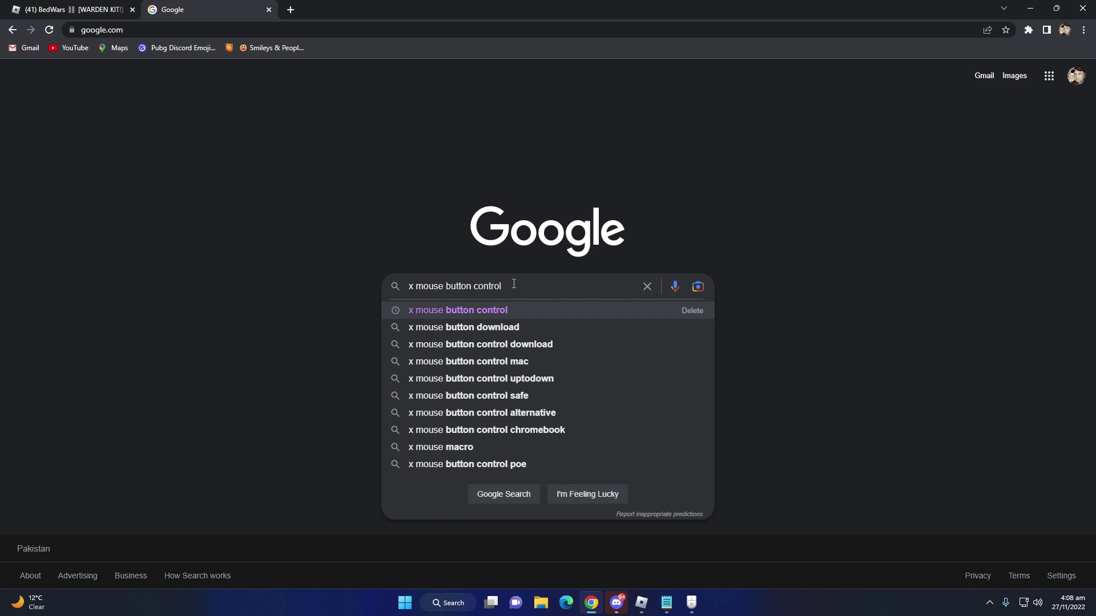
pyautogui.press('Return')
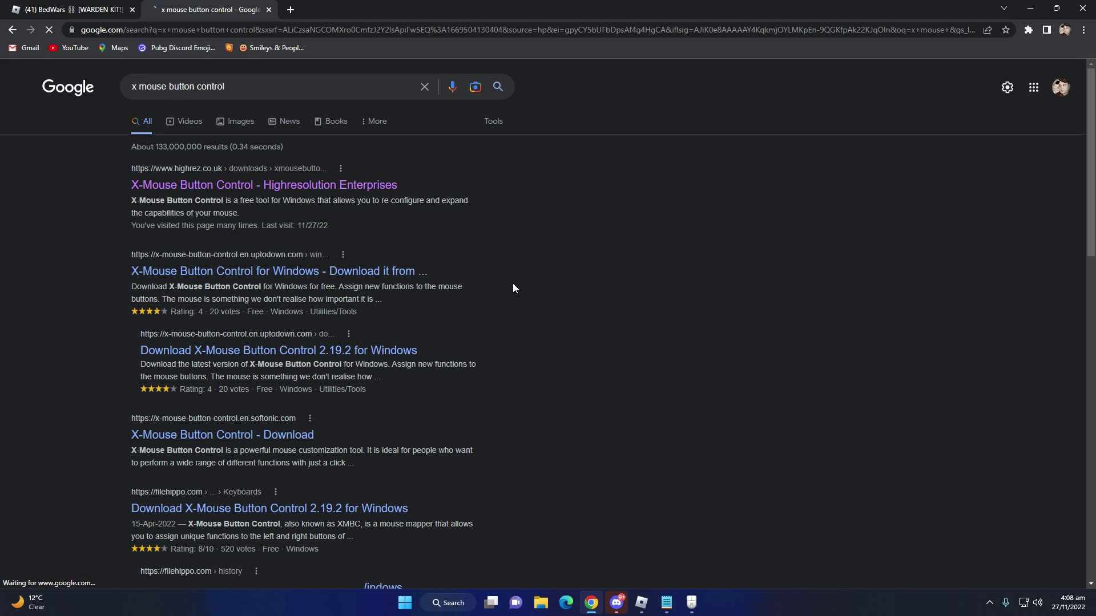
pyautogui.click(284, 185)
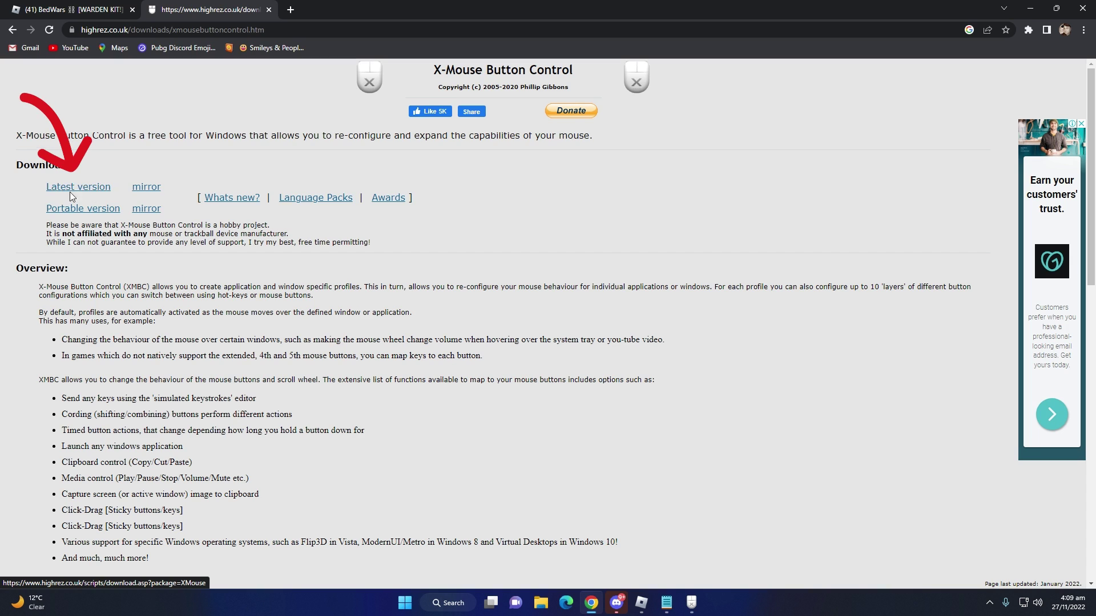
# - Download the latest version of X-Mouse Button Control, reusing the existing complete file, and open the folder that contains it
pyautogui.click(103, 190)
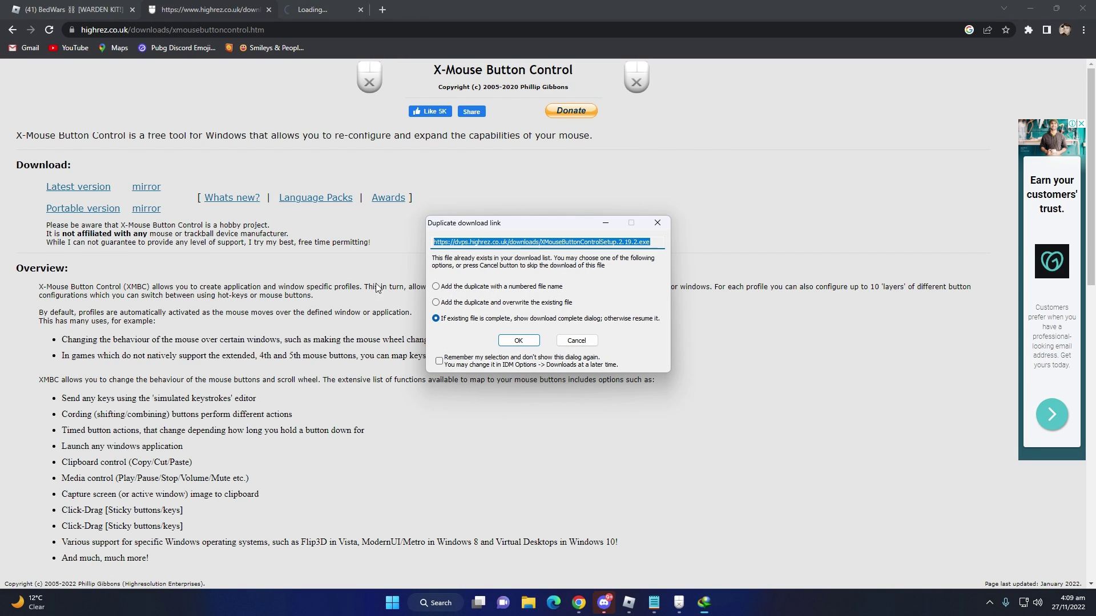
pyautogui.click(499, 342)
pyautogui.click(594, 337)
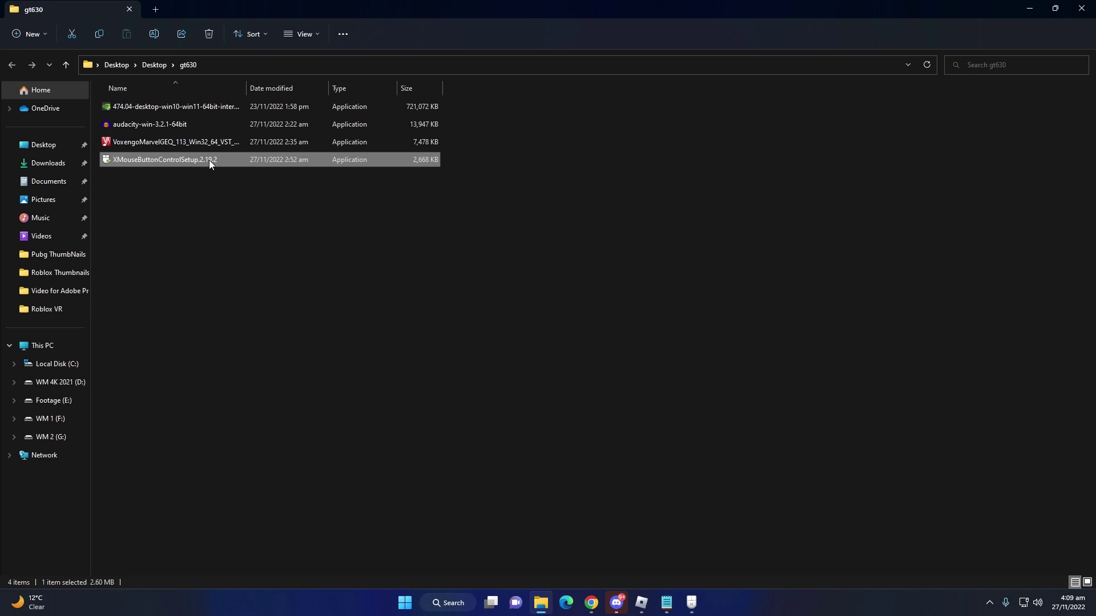
# - Run XMouseButtonControlSetup.2.19.2, allow it to make changes, accept the license and complete the installation with the default options
pyautogui.doubleClick(208, 160)
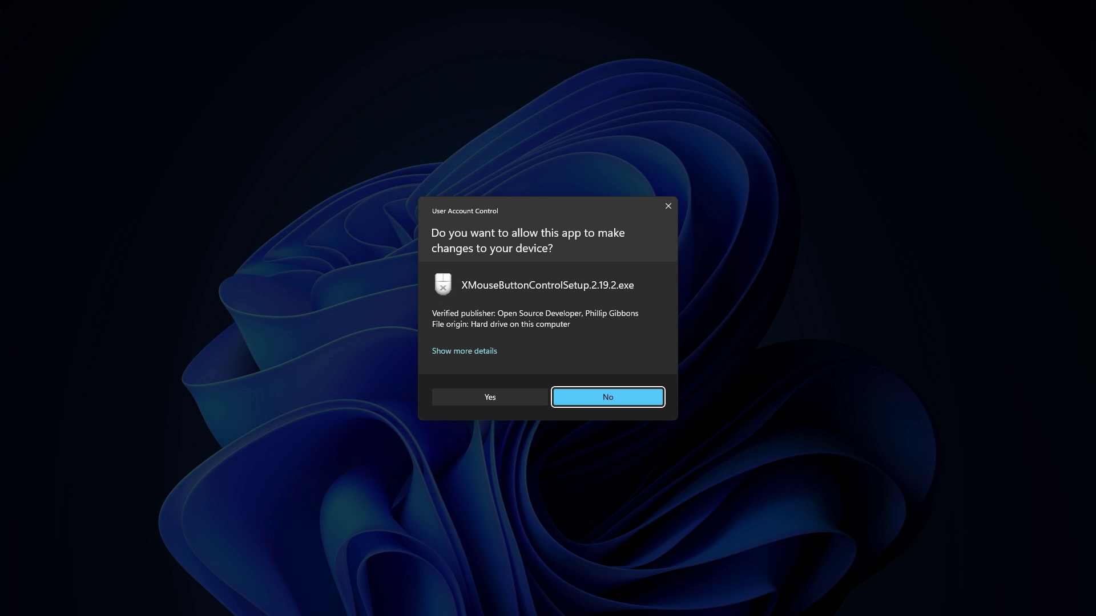
pyautogui.click(576, 399)
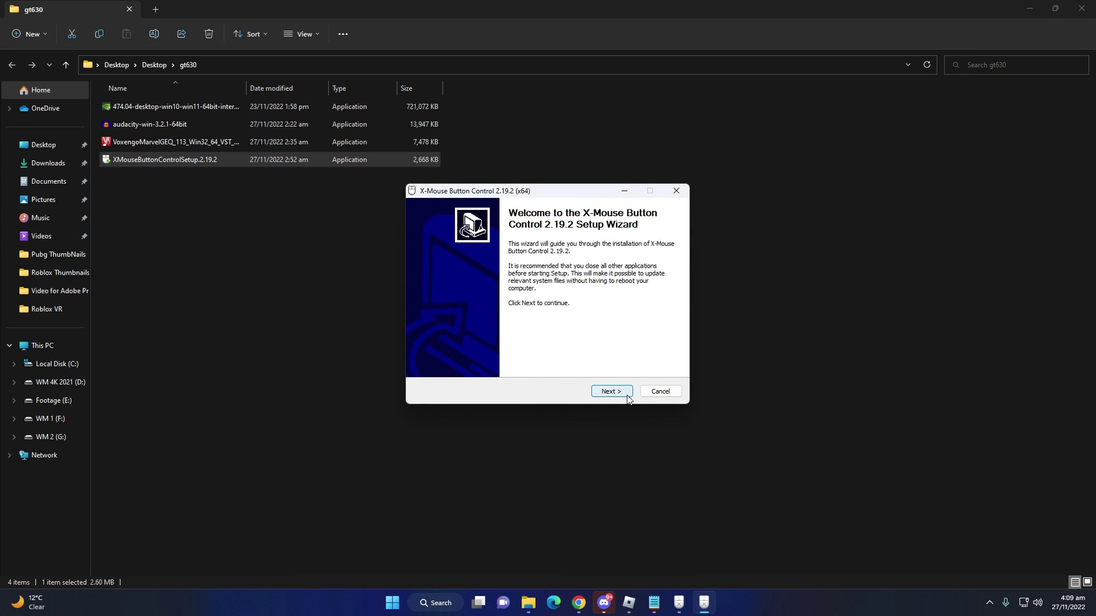
pyautogui.click(616, 399)
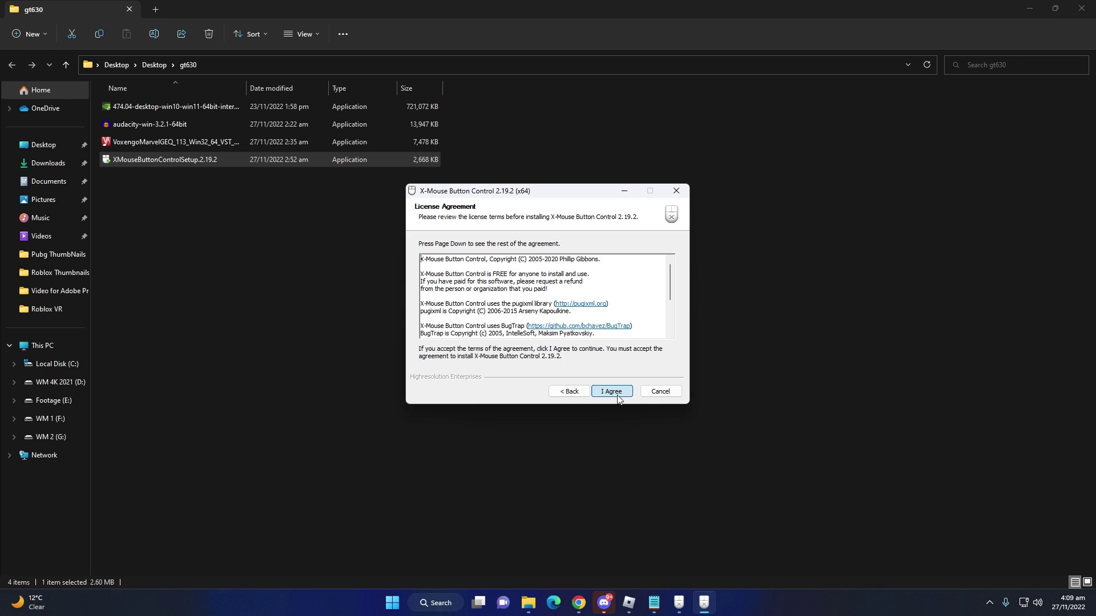
pyautogui.click(618, 399)
pyautogui.click(618, 399)
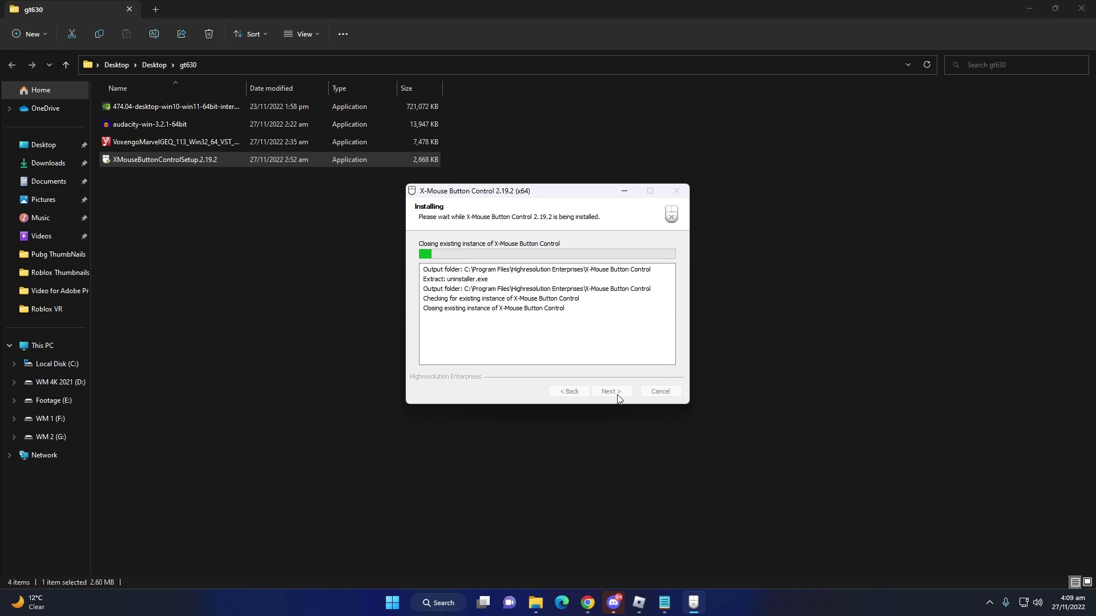
pyautogui.click(611, 392)
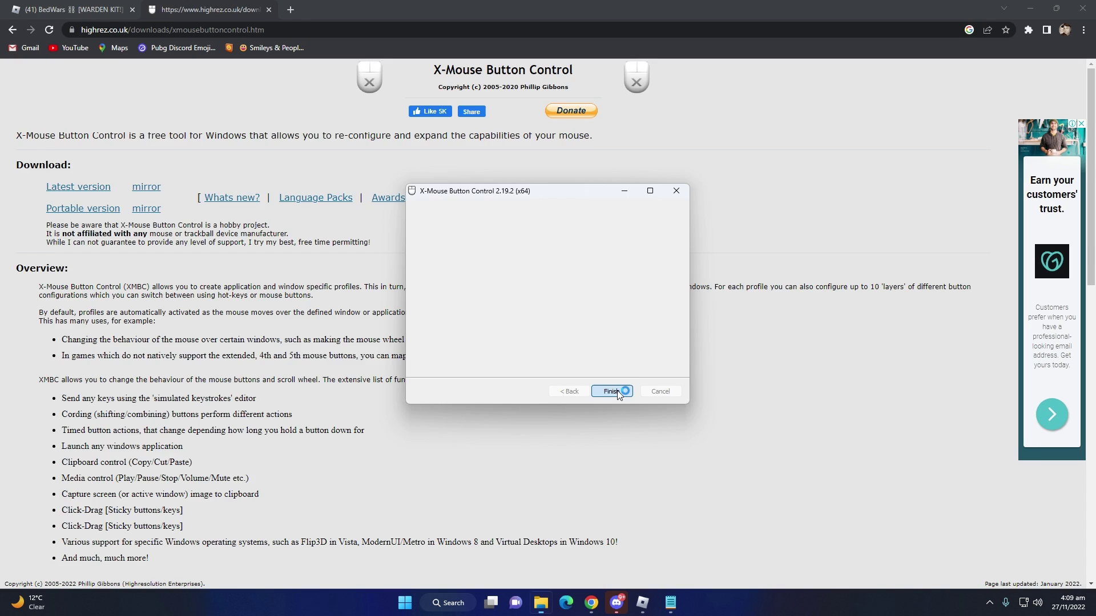
# - Close the X-Mouse web pages and the installer's folder, and switch back to the Roblox game
pyautogui.click(405, 9)
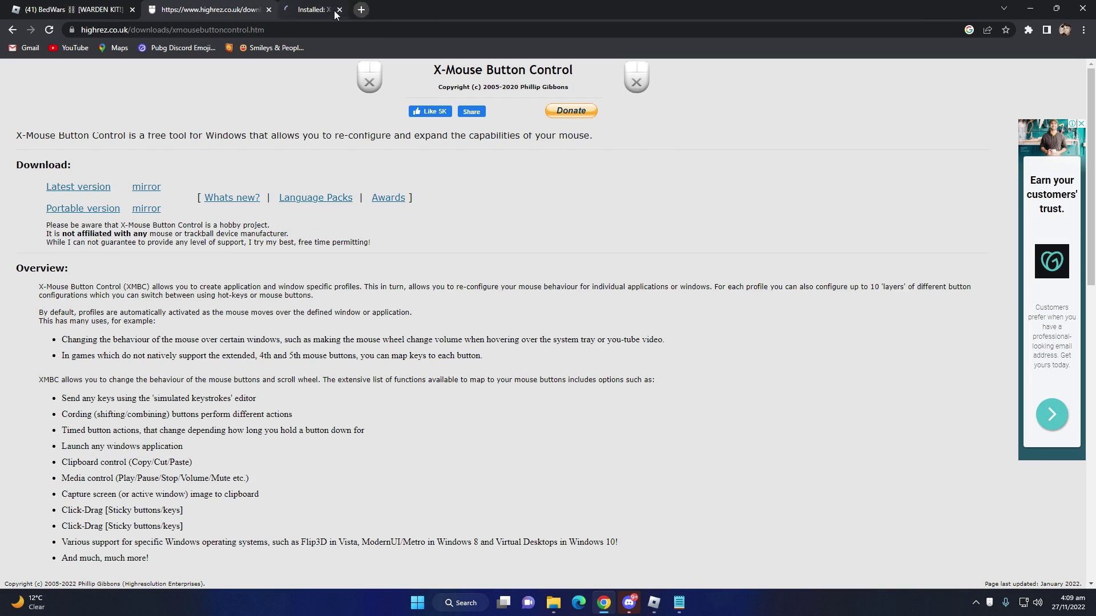
pyautogui.click(268, 10)
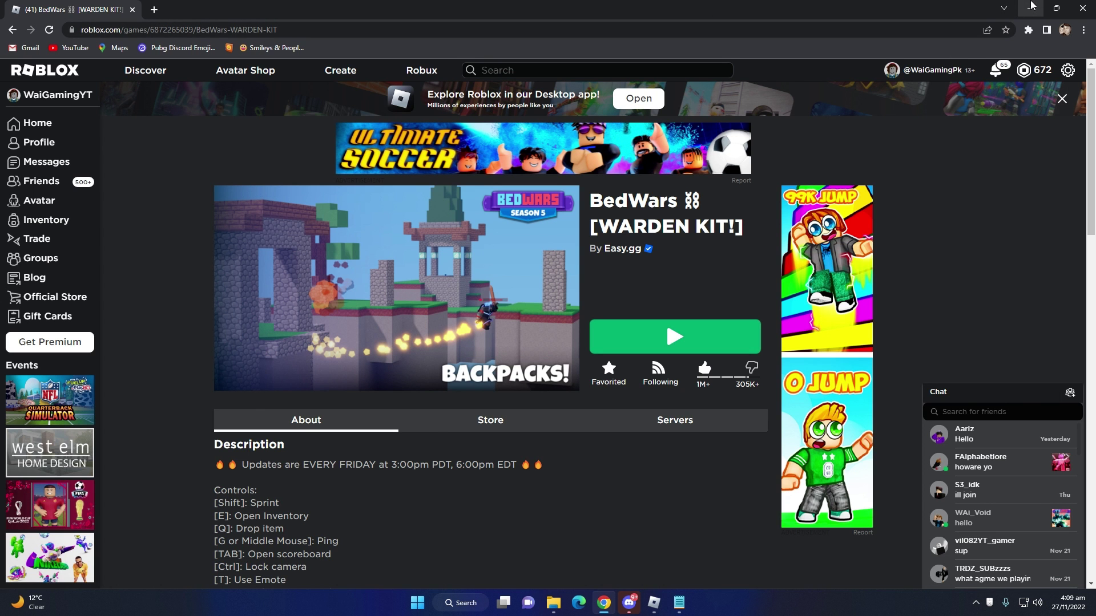
pyautogui.click(1031, 6)
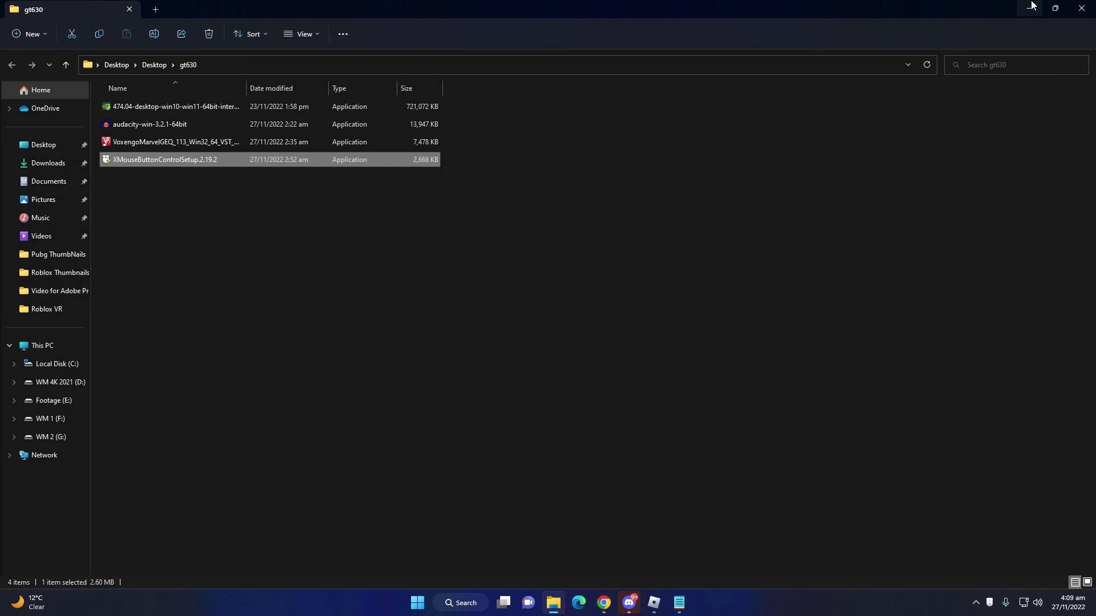
pyautogui.click(1080, 8)
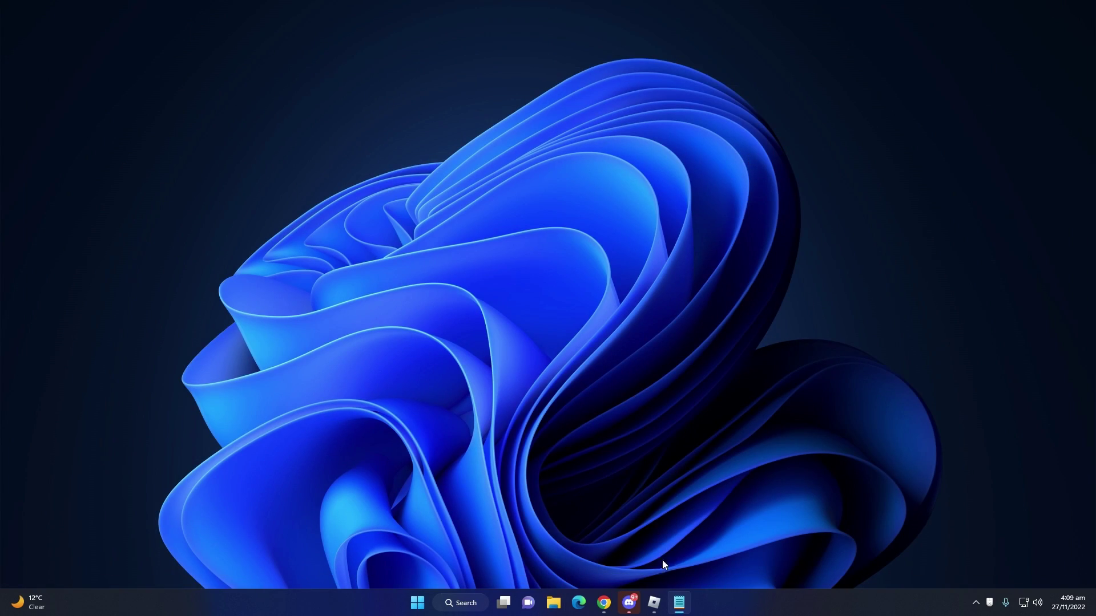
pyautogui.click(652, 605)
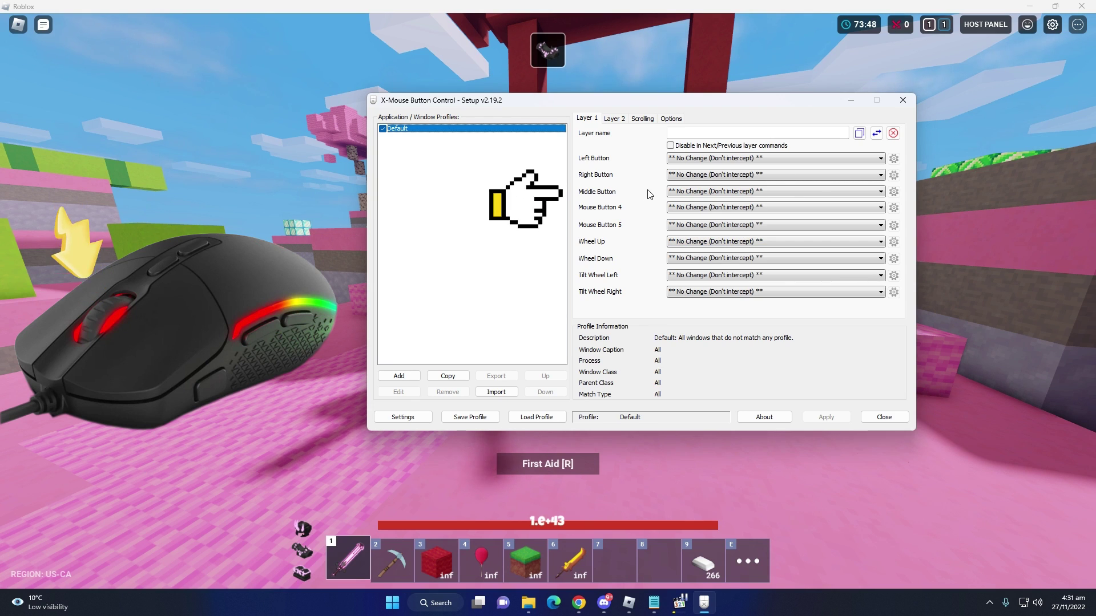
# - Assign simulated key 4, sent as the mouse button is pressed, to the Middle Button in the Default profile and apply it
pyautogui.click(874, 194)
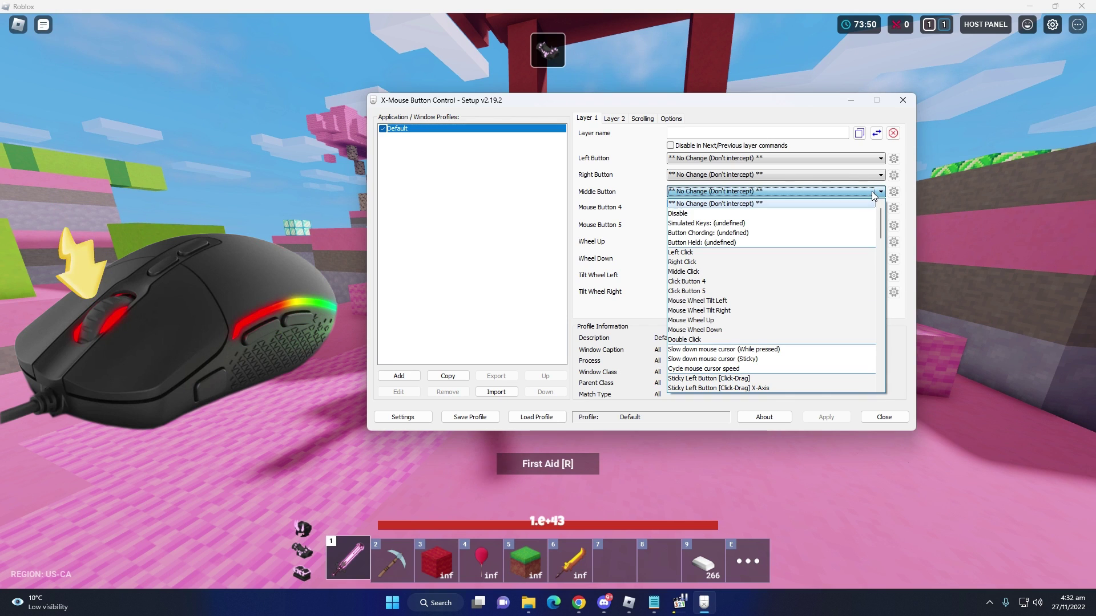
pyautogui.click(766, 223)
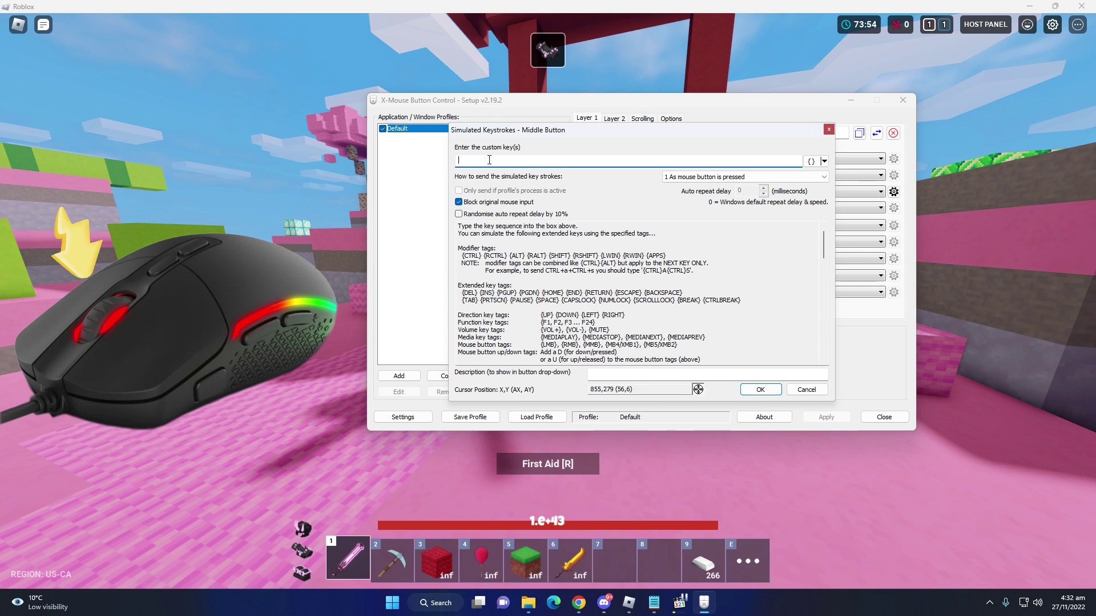
pyautogui.click(760, 390)
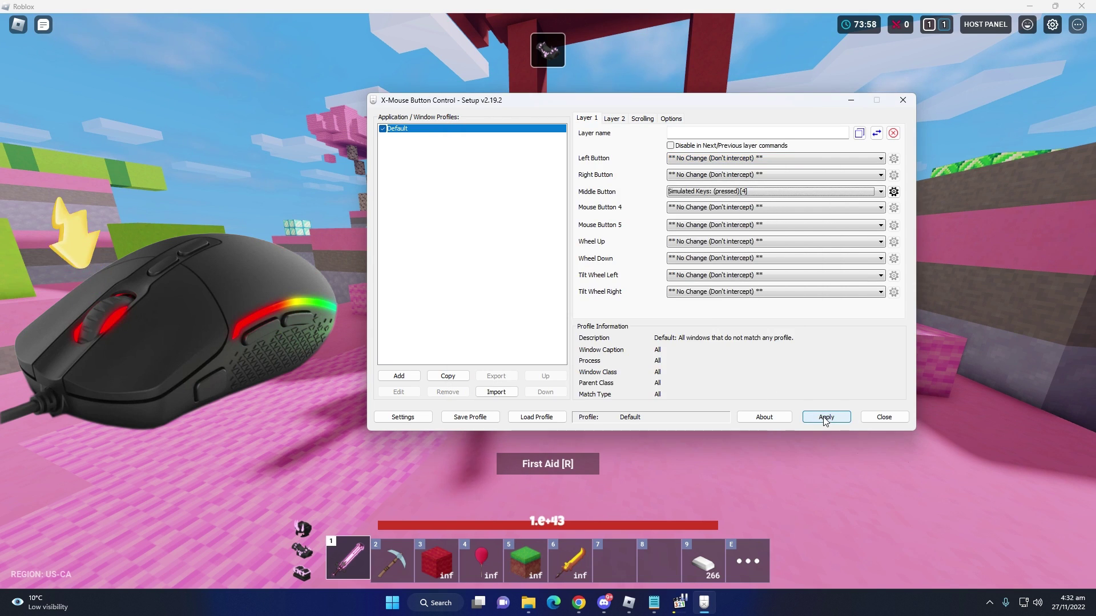
pyautogui.click(824, 420)
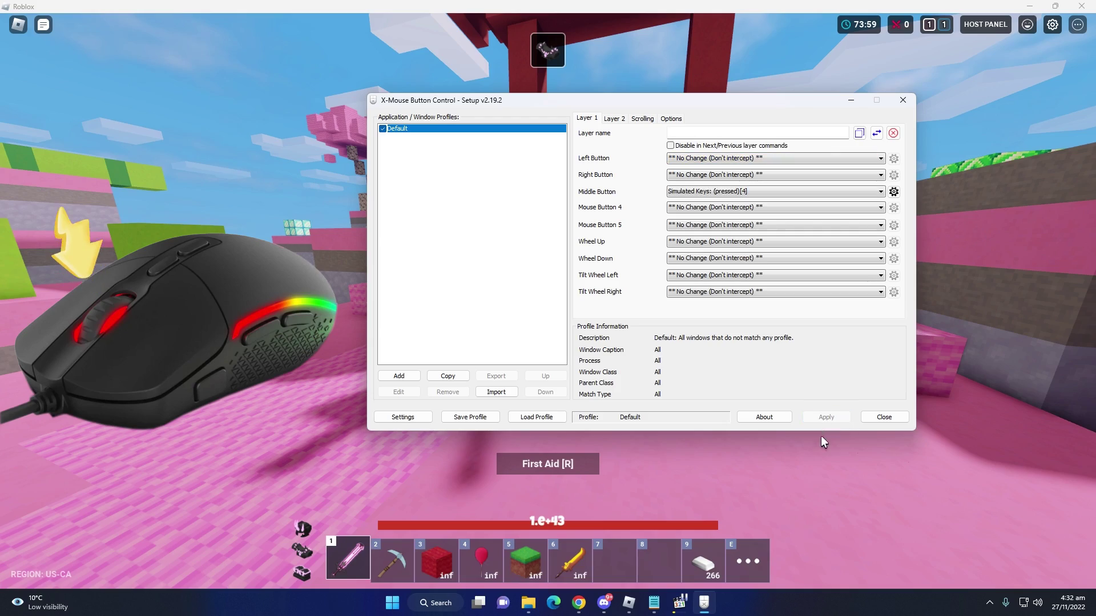
# - Return to the Roblox game and equip the balloons from hotbar slot 4 to test the new mouse binding
pyautogui.click(765, 478)
pyautogui.press('s')
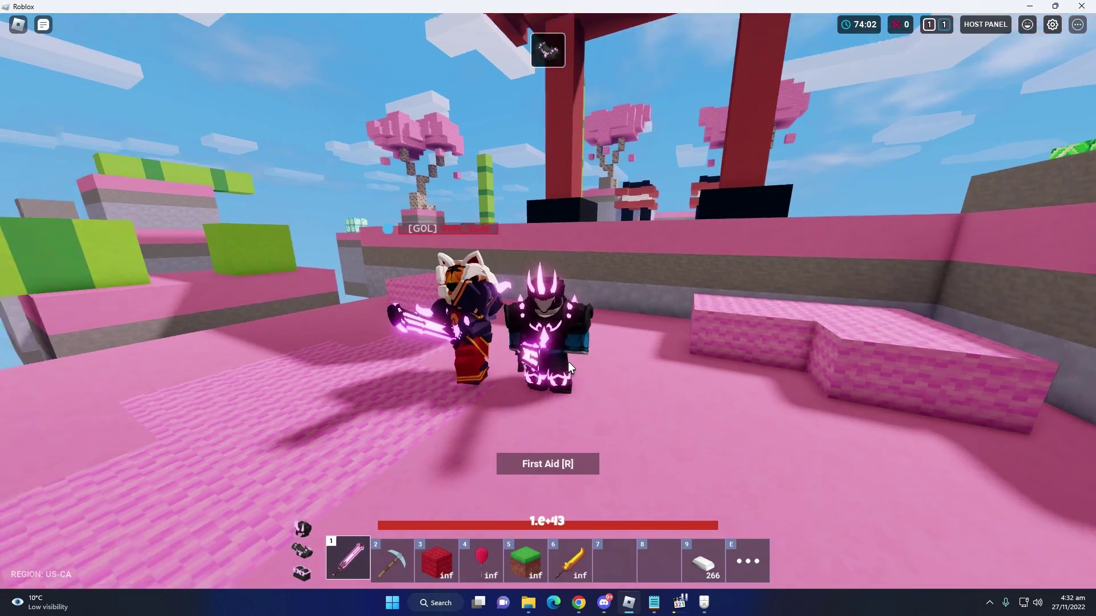
pyautogui.rightClick(567, 361)
pyautogui.press('a')
pyautogui.press('w')
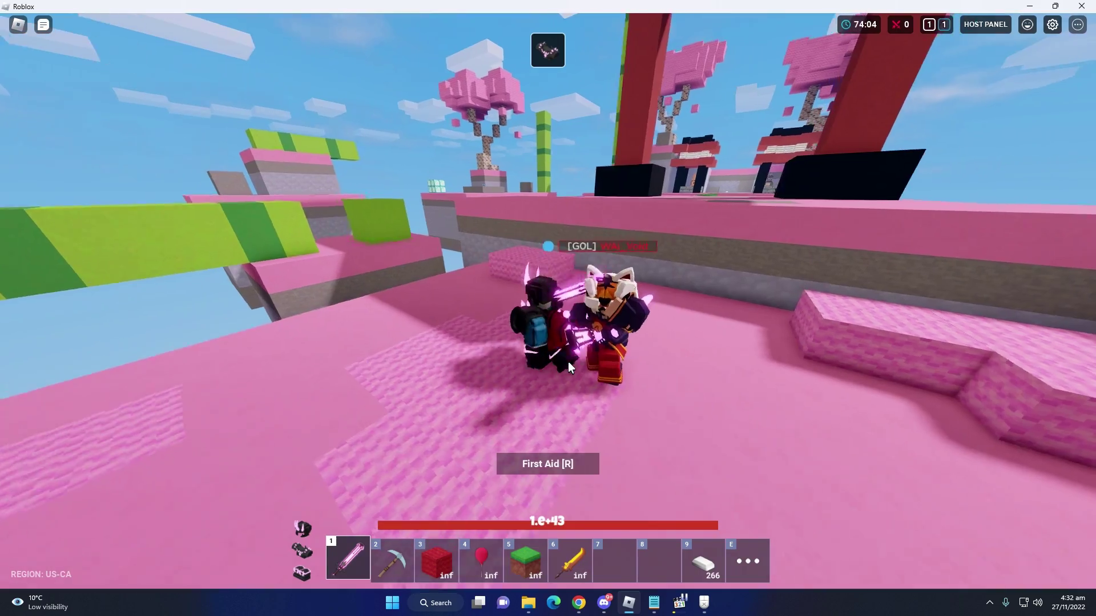
pyautogui.click(569, 363)
pyautogui.press('4')
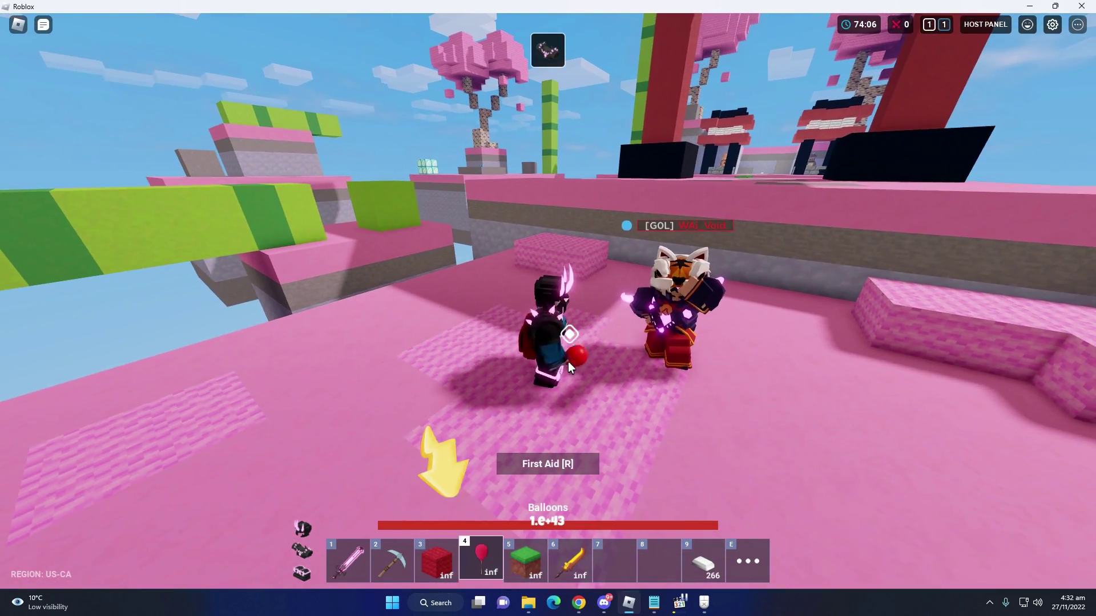
# - Inflate three balloons to lift the character into the air, and pop them to come back down
pyautogui.click(569, 363)
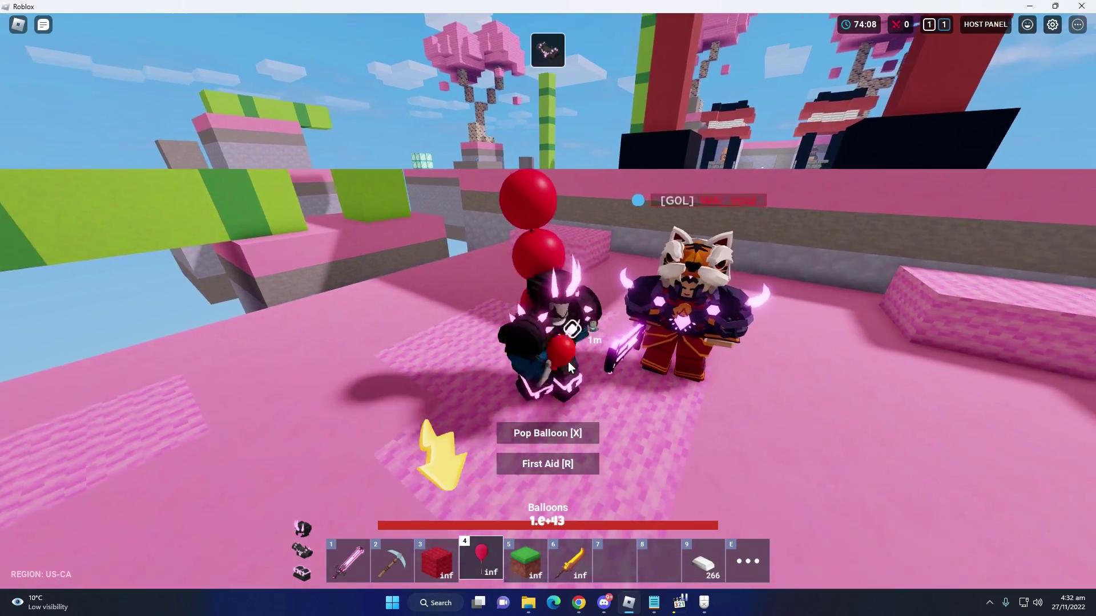
pyautogui.click(568, 363)
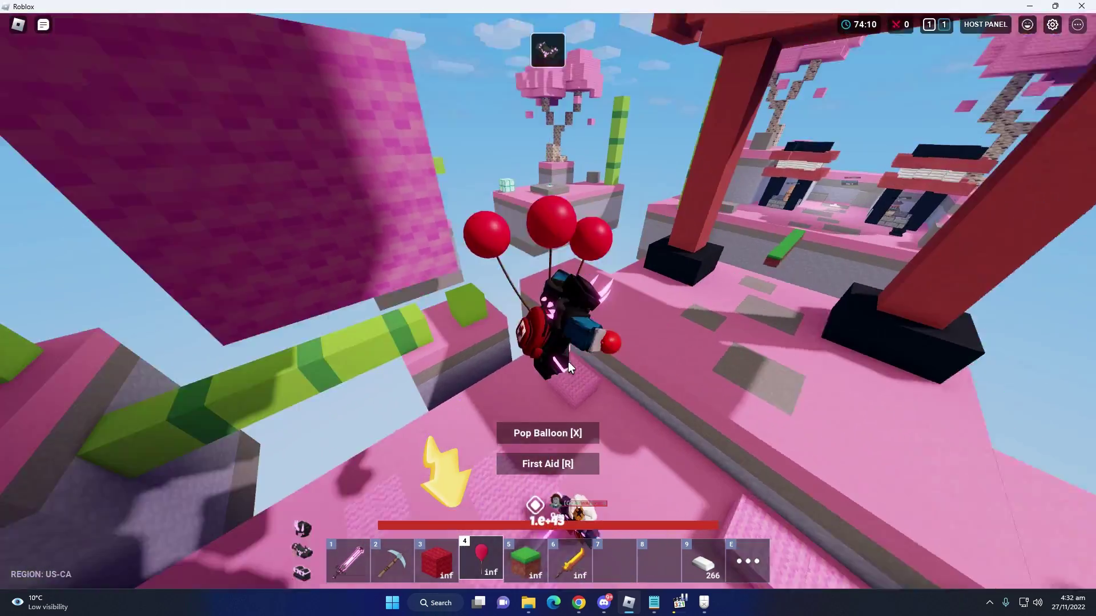
pyautogui.press('x')
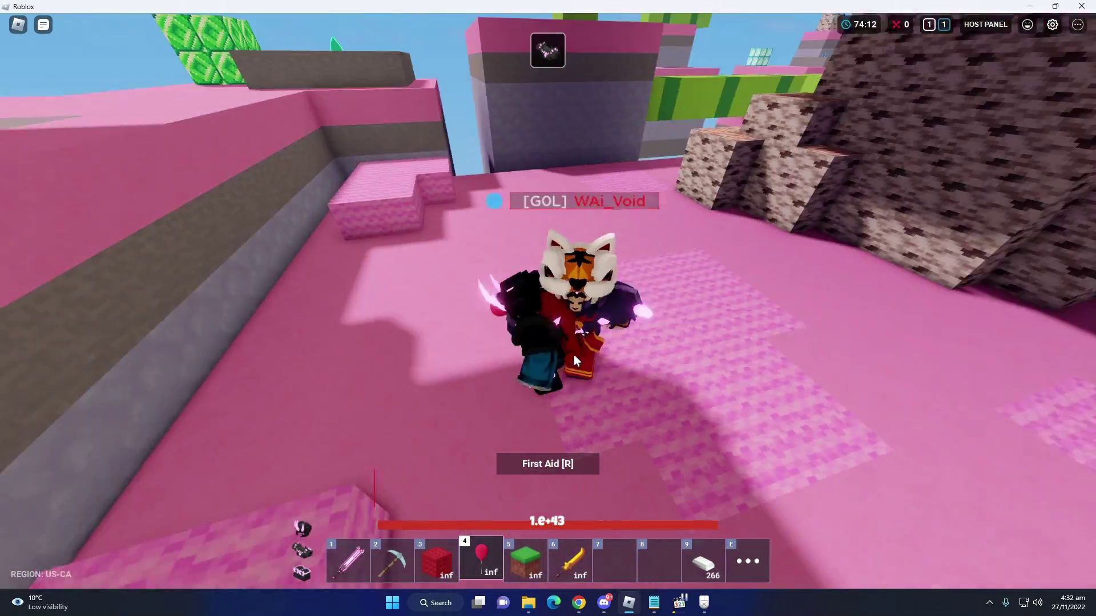
pyautogui.rightClick(573, 355)
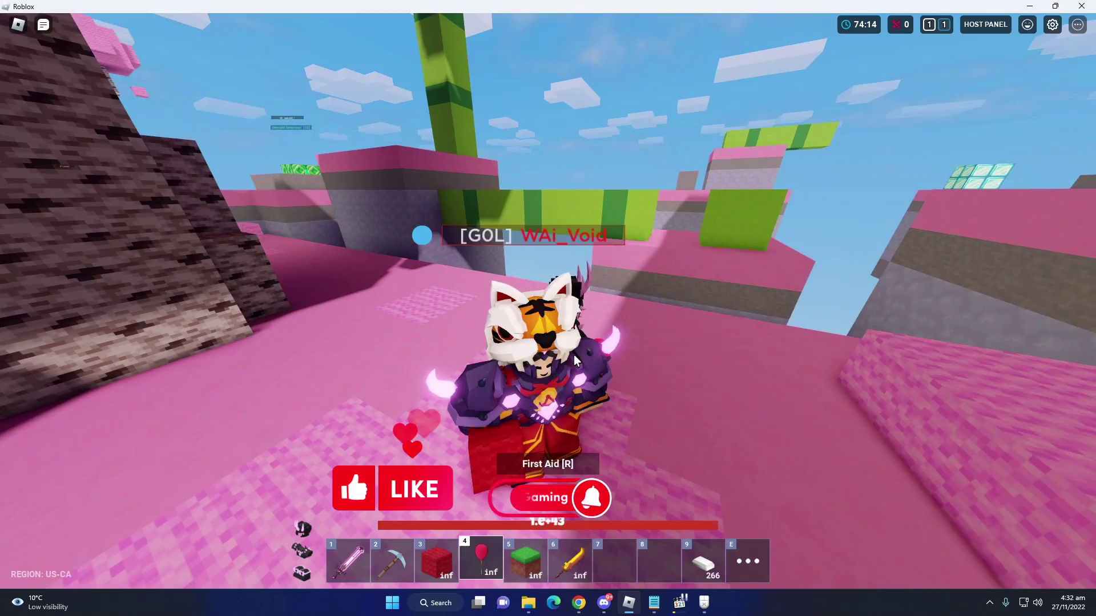
pyautogui.rightClick(574, 354)
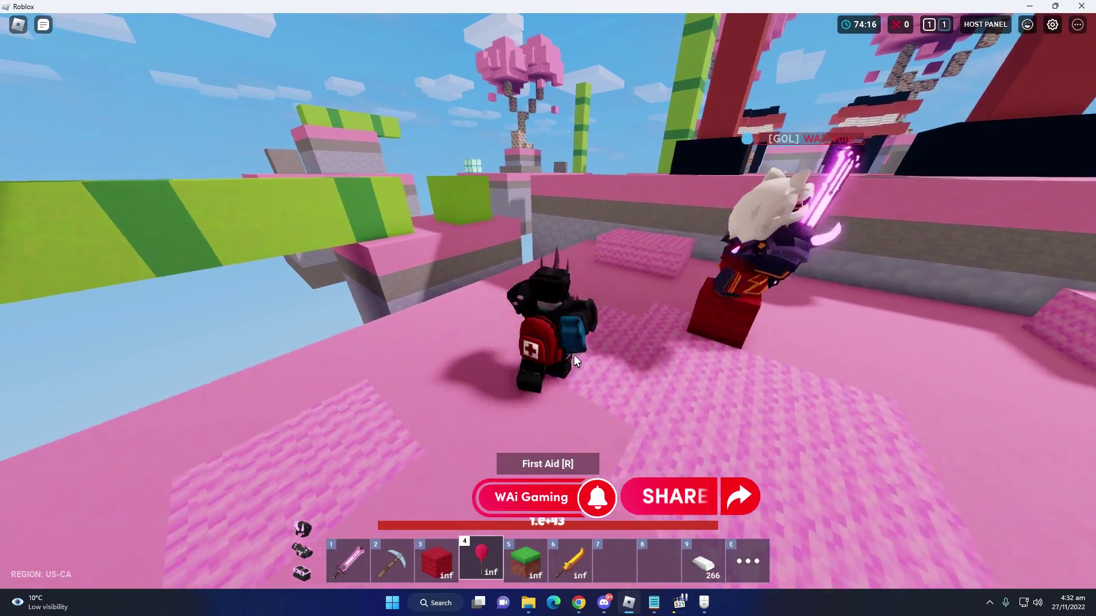
pyautogui.press('d')
pyautogui.press('a')
pyautogui.press('s')
pyautogui.press('w')
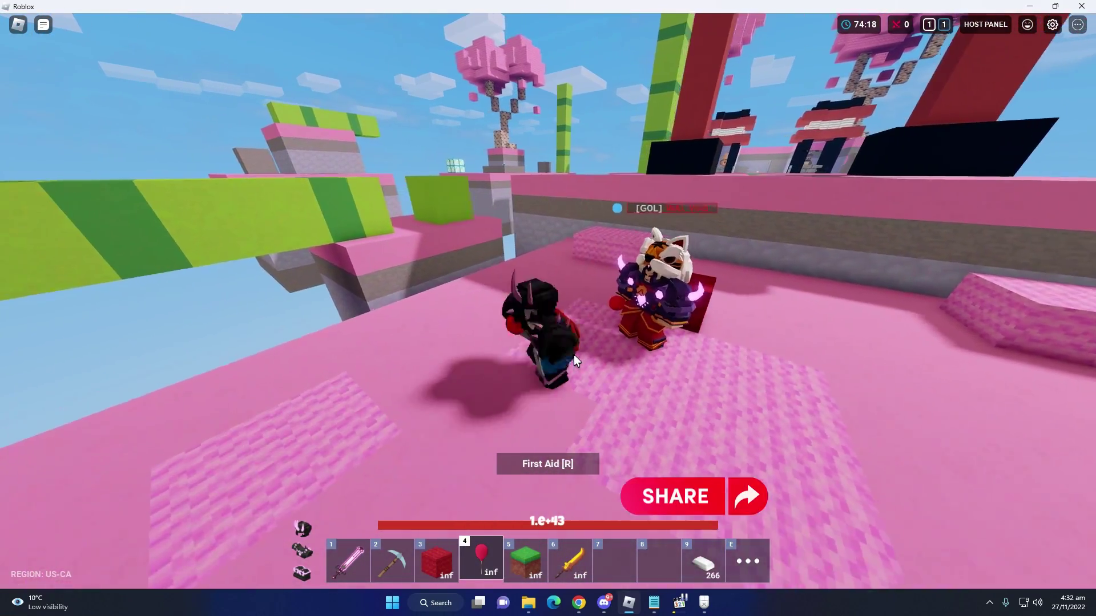
pyautogui.press('s')
pyautogui.press('d')
pyautogui.press('w')
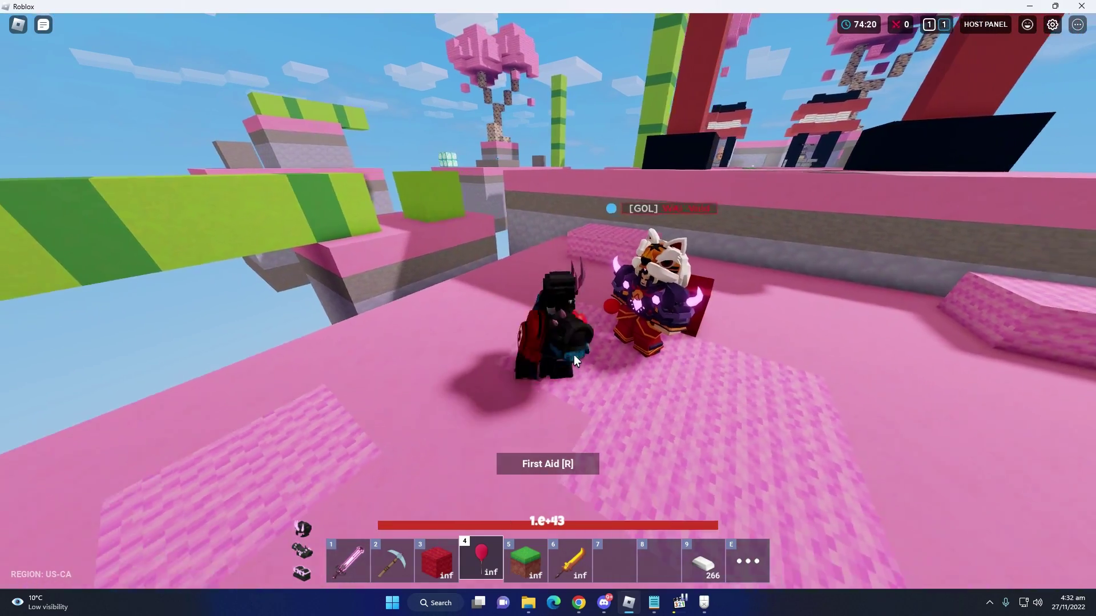
pyautogui.press('a')
pyautogui.press('s')
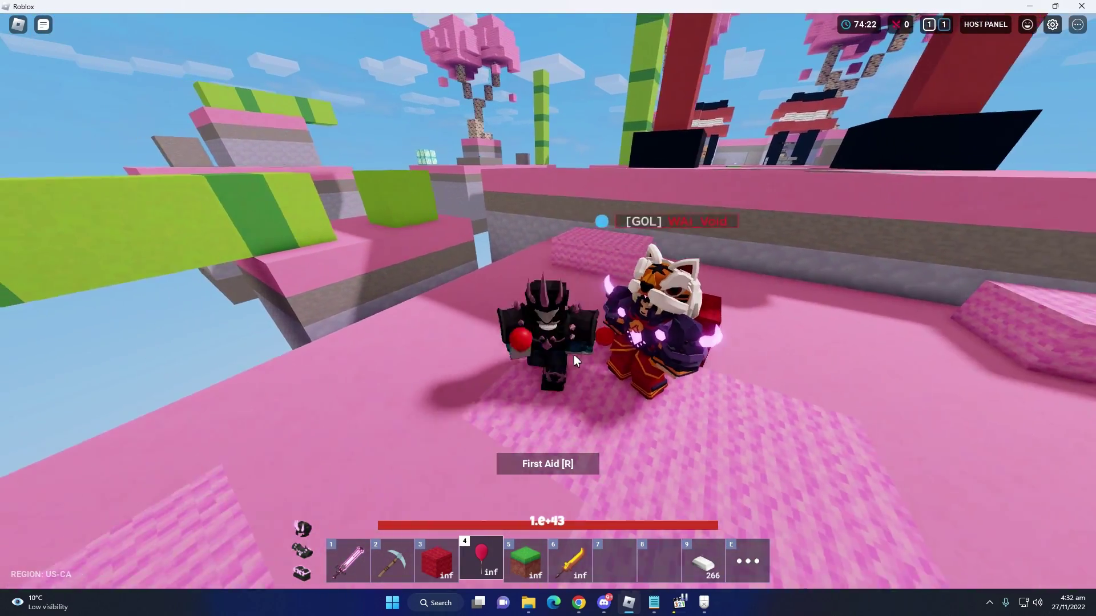
pyautogui.press('d')
pyautogui.press('a')
pyautogui.press('s')
pyautogui.press('w')
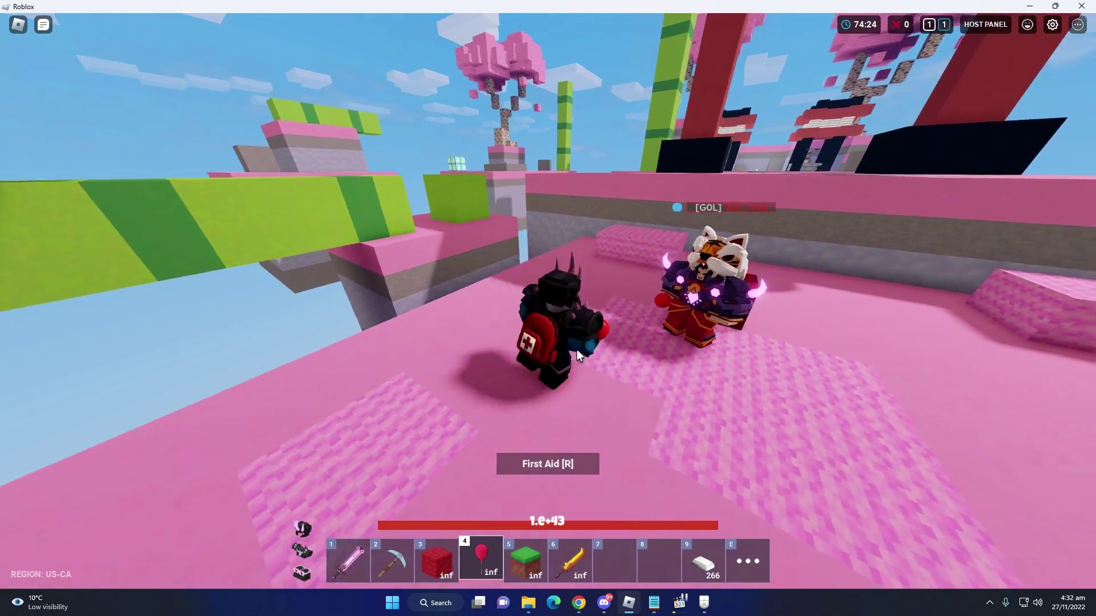
pyautogui.press('a')
pyautogui.press('s')
pyautogui.middleClick(576, 349)
pyautogui.press('d')
pyautogui.press('w')
pyautogui.press('a')
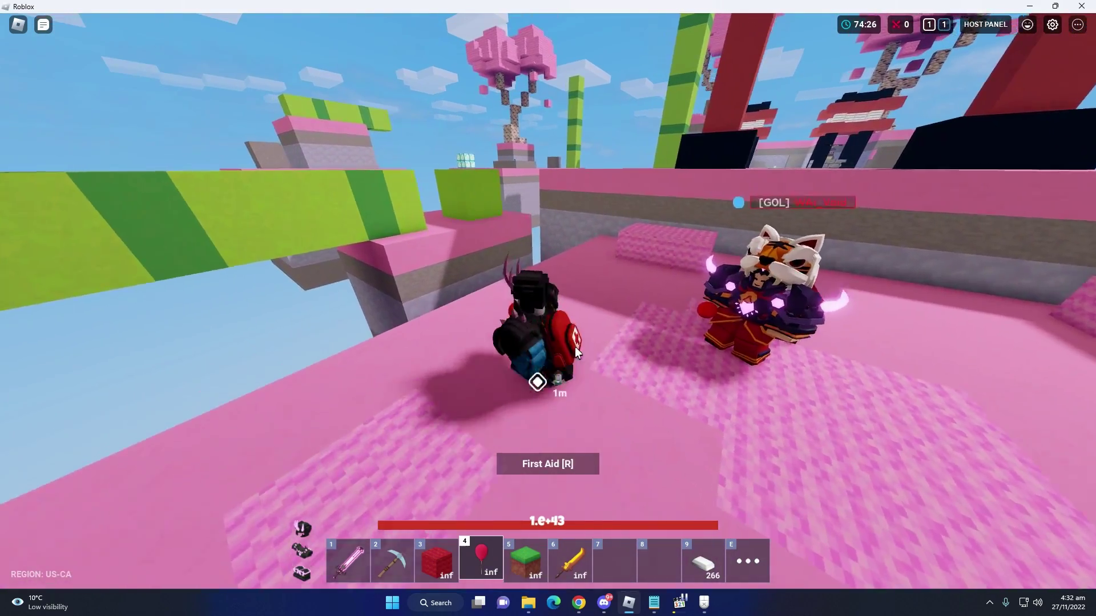
pyautogui.press('s')
pyautogui.press('d')
pyautogui.press('w')
# - Inflate three balloons to rise above the island, pop them to land, and equip the sword from hotbar slot 1
pyautogui.click(574, 326)
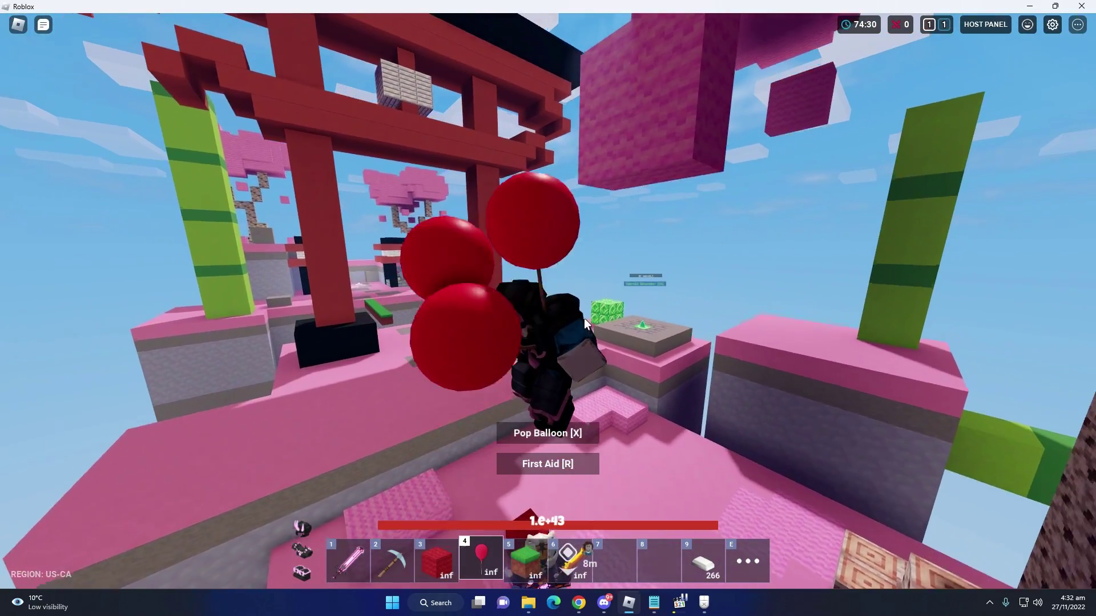
pyautogui.press('x')
pyautogui.press('x')
pyautogui.press('x')
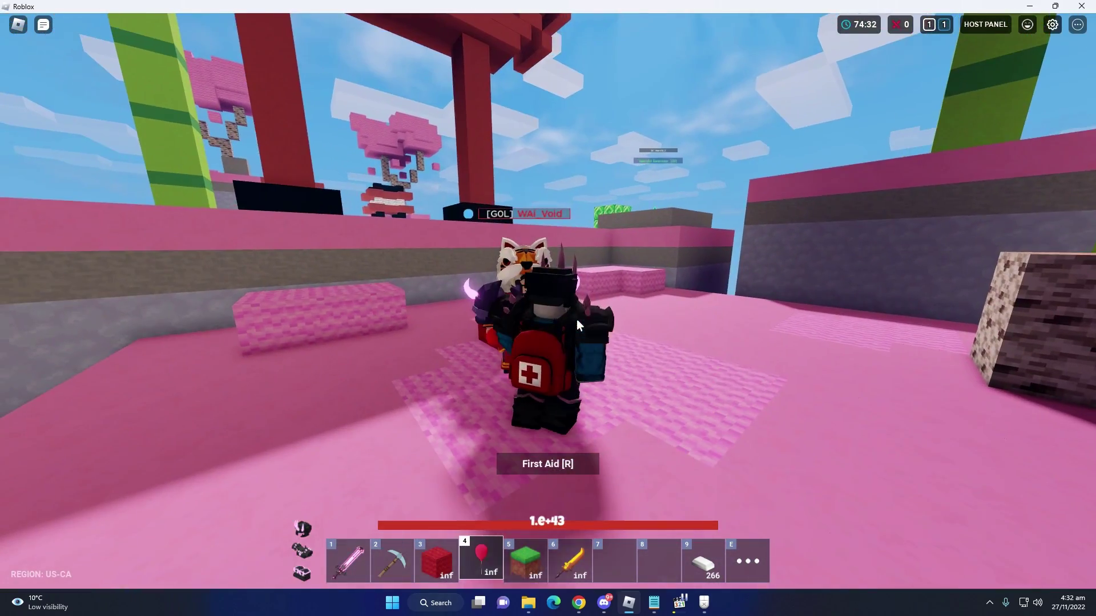
pyautogui.press('1')
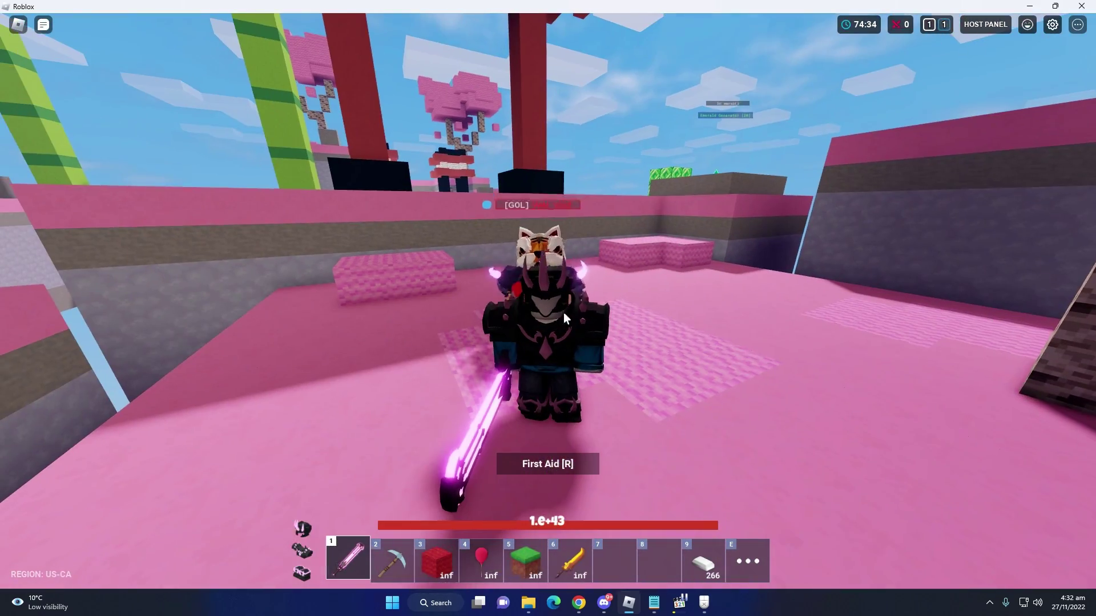
# - Assign simulated key 5, sent as the mouse button is pressed, to Mouse Button 4, apply it, and close the X-Mouse setup window
pyautogui.click(703, 602)
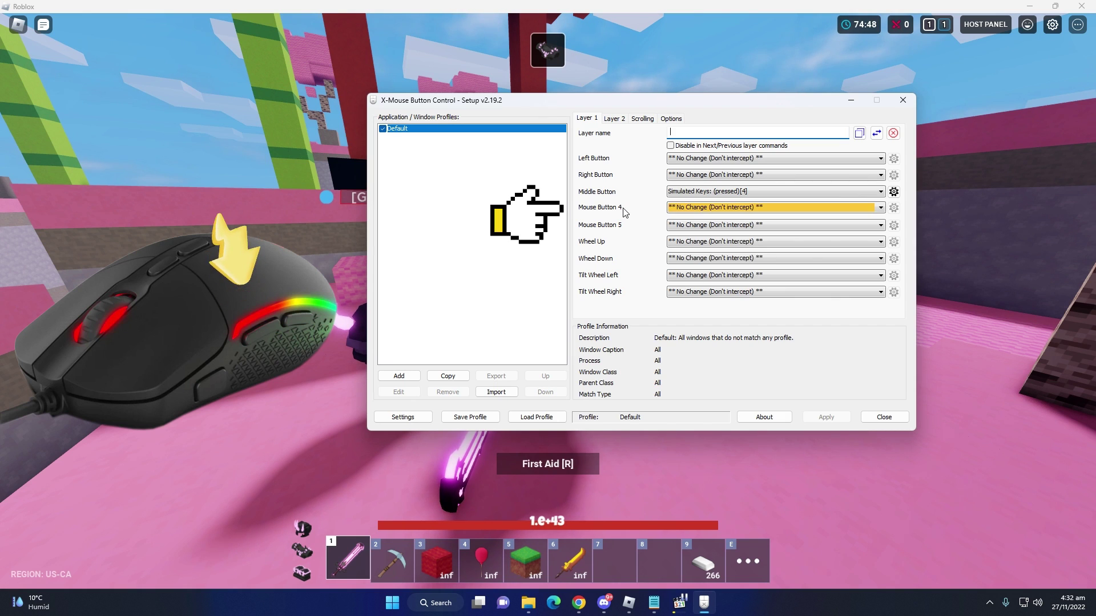
pyautogui.click(735, 209)
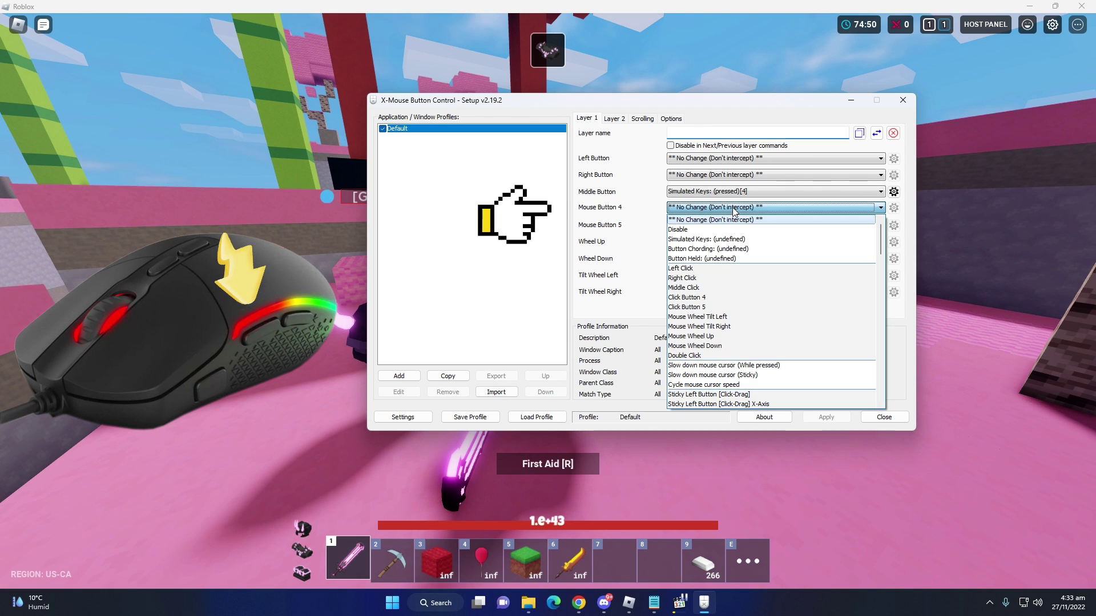
pyautogui.click(751, 240)
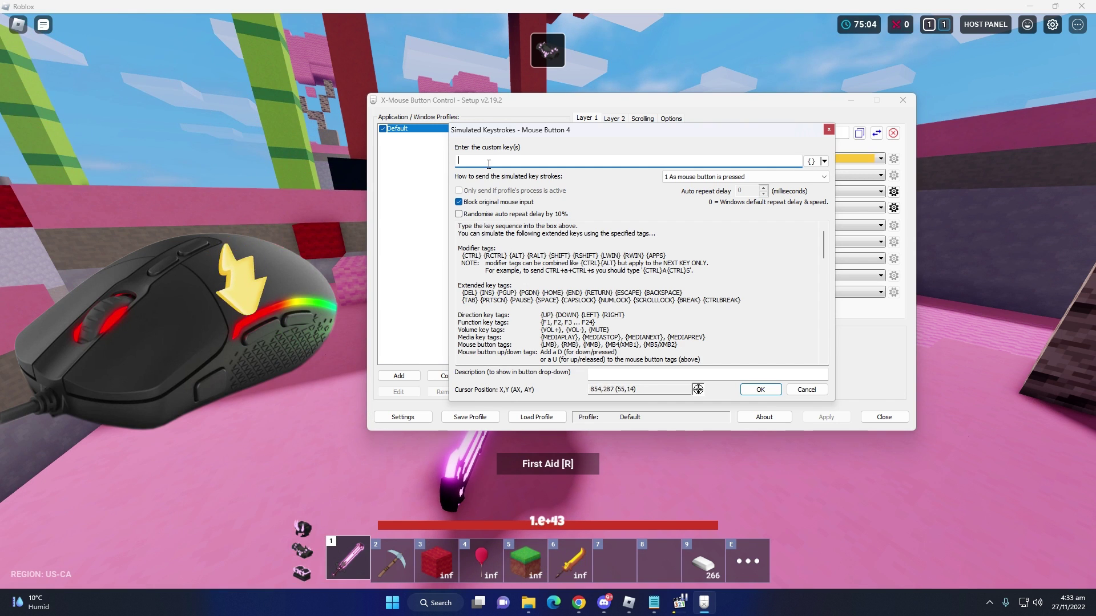
pyautogui.press('Return')
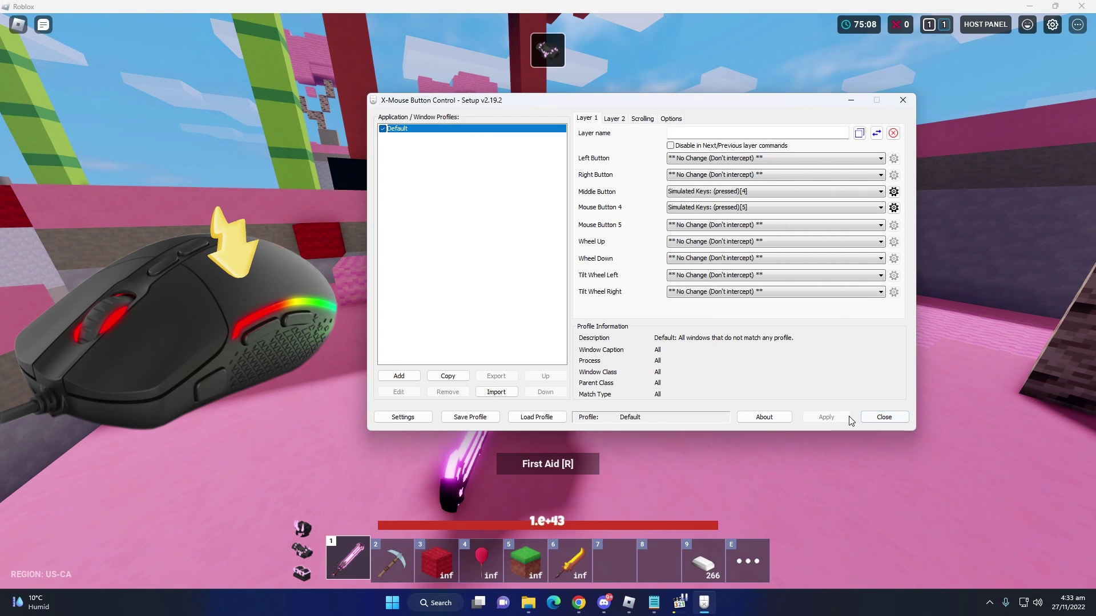
pyautogui.click(882, 422)
# - Test the Mouse Button 4 binding by equipping the grass blocks from hotbar slot 5 and placing a cluster of them around the character
pyautogui.press('5')
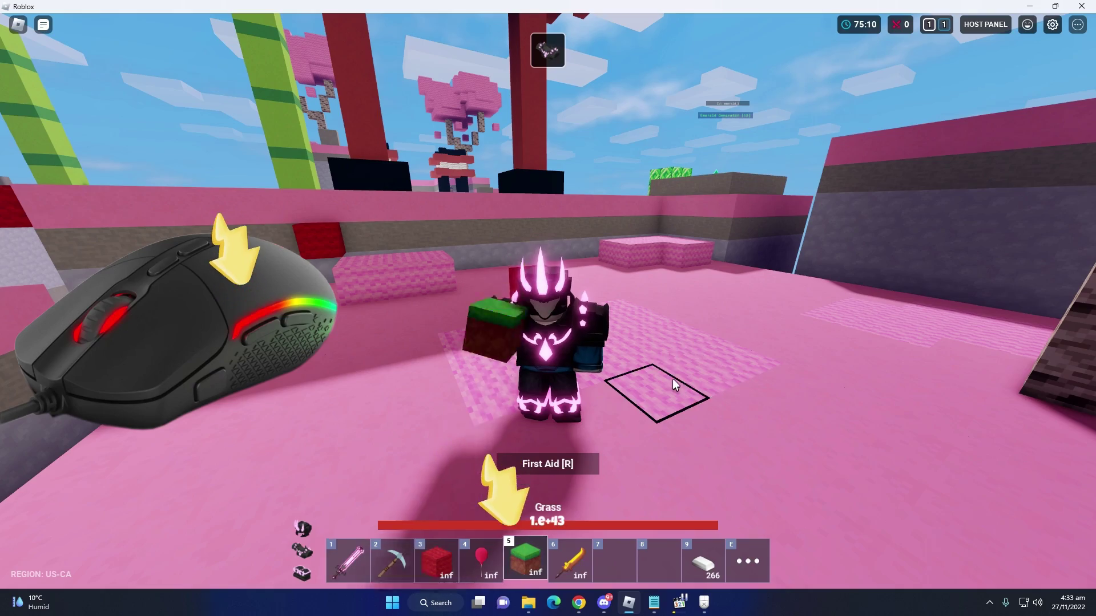
pyautogui.click(660, 375)
pyautogui.click(662, 375)
pyautogui.click(663, 375)
pyautogui.click(665, 376)
pyautogui.click(670, 377)
pyautogui.click(669, 378)
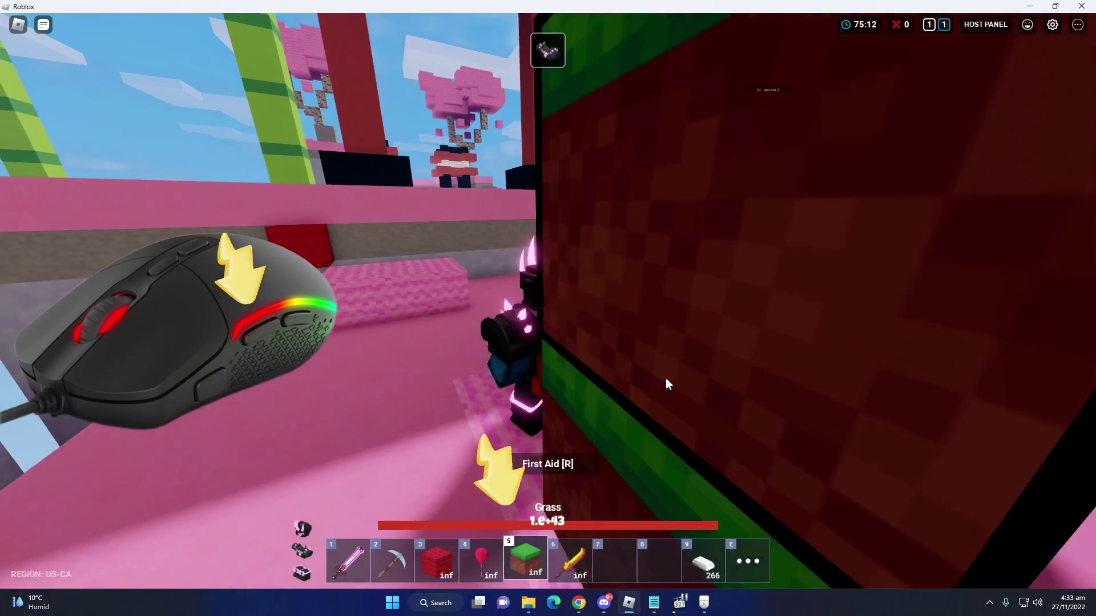
pyautogui.click(657, 379)
pyautogui.click(644, 369)
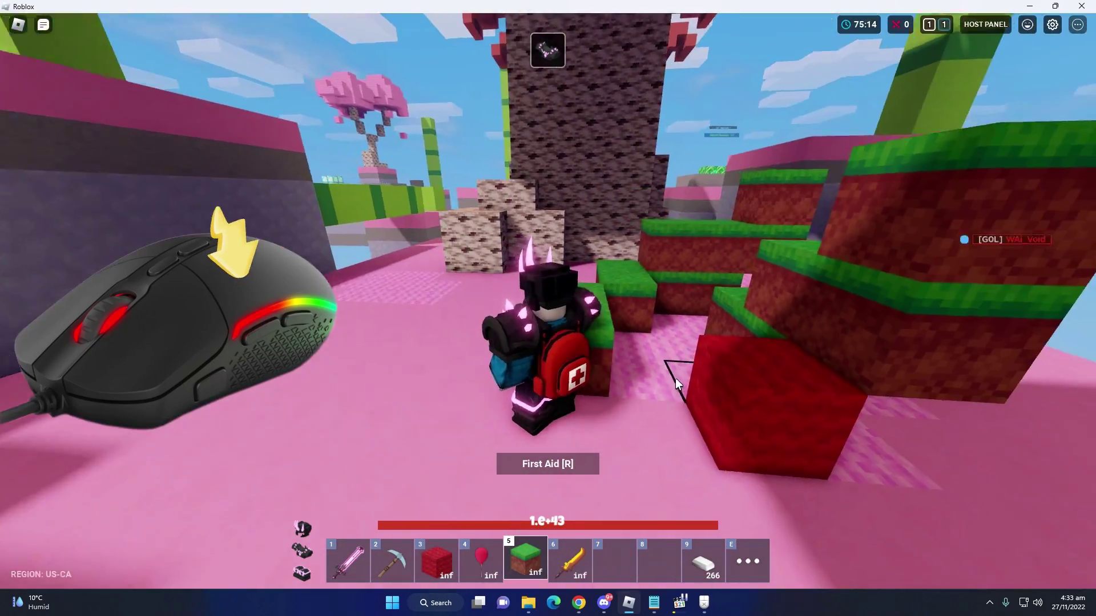
pyautogui.click(676, 378)
pyautogui.click(675, 378)
pyautogui.click(676, 377)
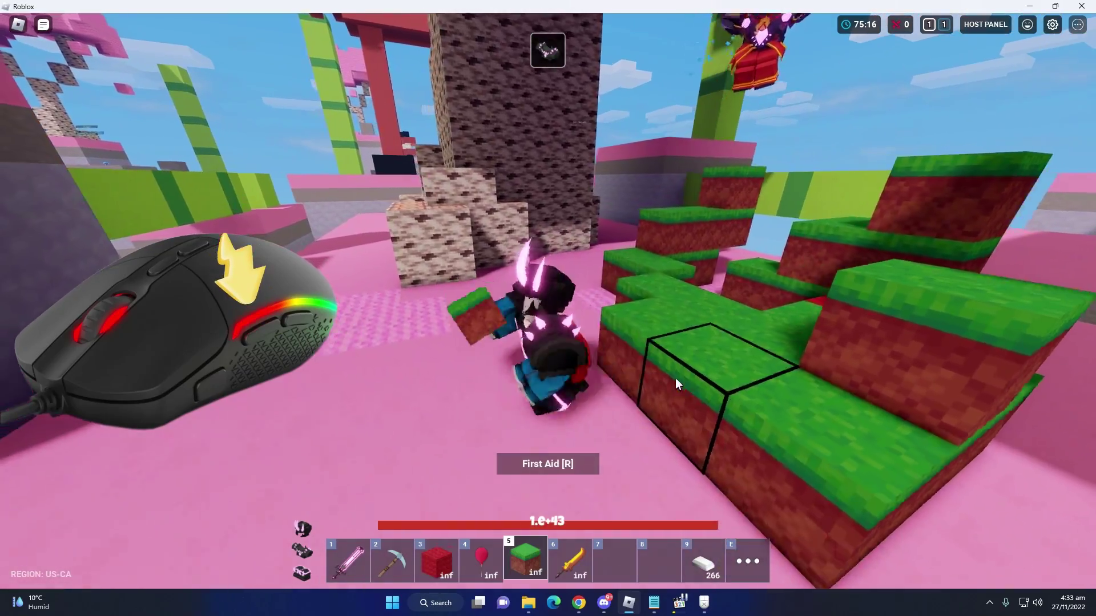
pyautogui.click(675, 378)
pyautogui.press('s')
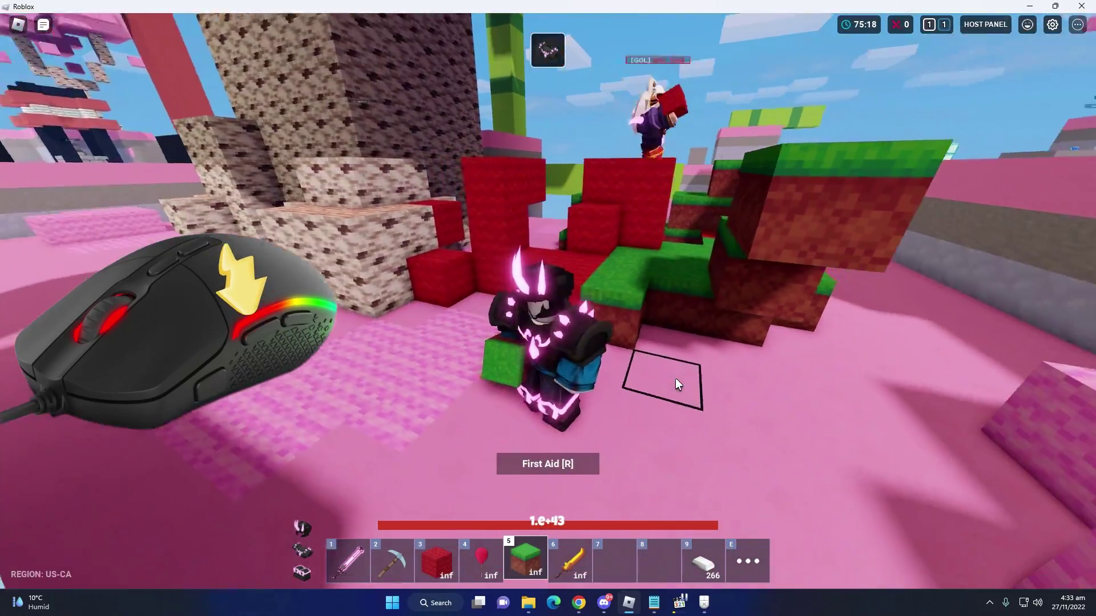
pyautogui.click(676, 377)
pyautogui.click(676, 378)
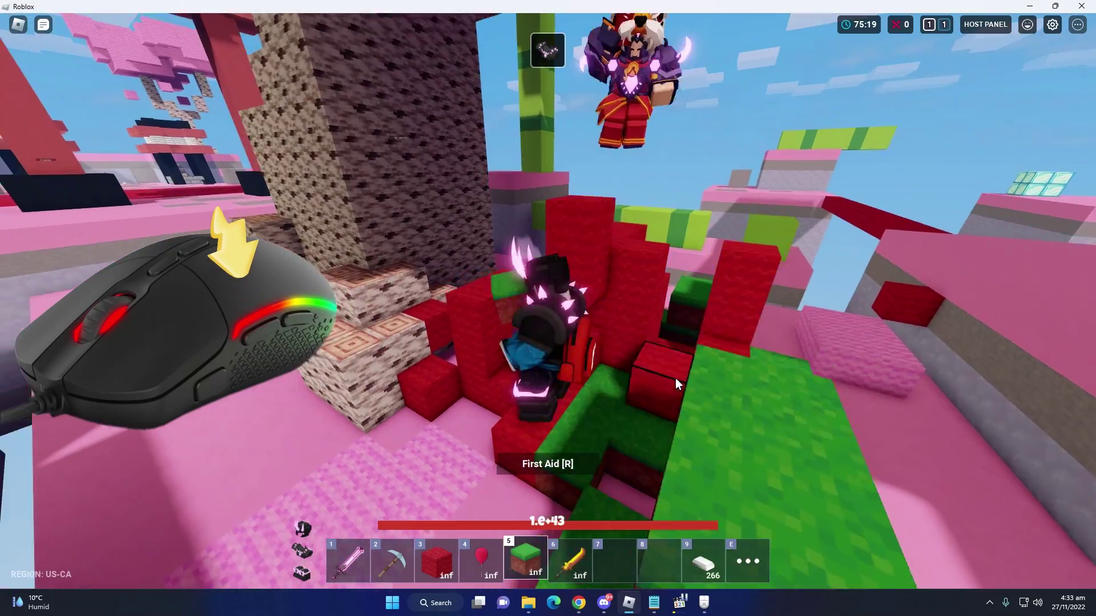
pyautogui.click(675, 377)
pyautogui.press('w')
# - Float up beside the tree with three balloons from slot 4, switch to the grass blocks in slot 5, and pop the balloons
pyautogui.press('4')
pyautogui.click(675, 385)
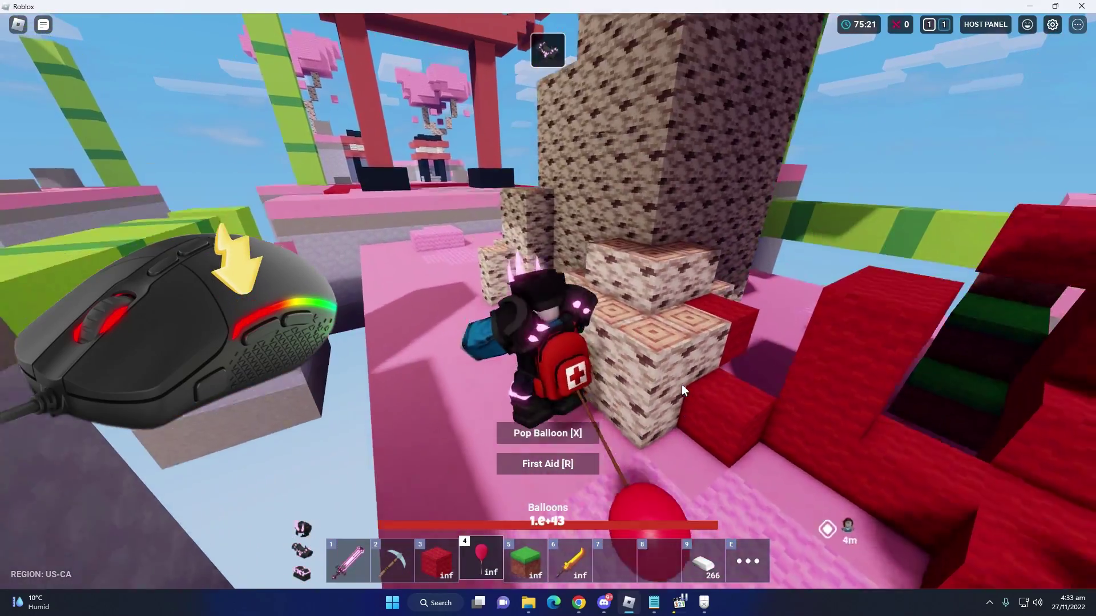
pyautogui.click(681, 384)
pyautogui.press('5')
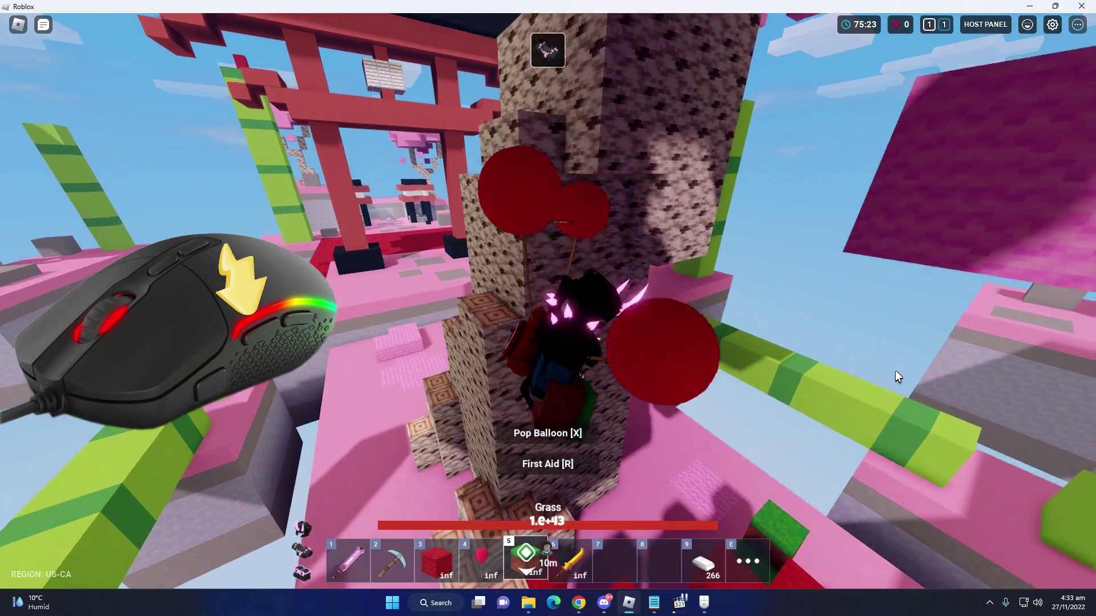
pyautogui.press('x')
pyautogui.press('x')
pyautogui.press('x')
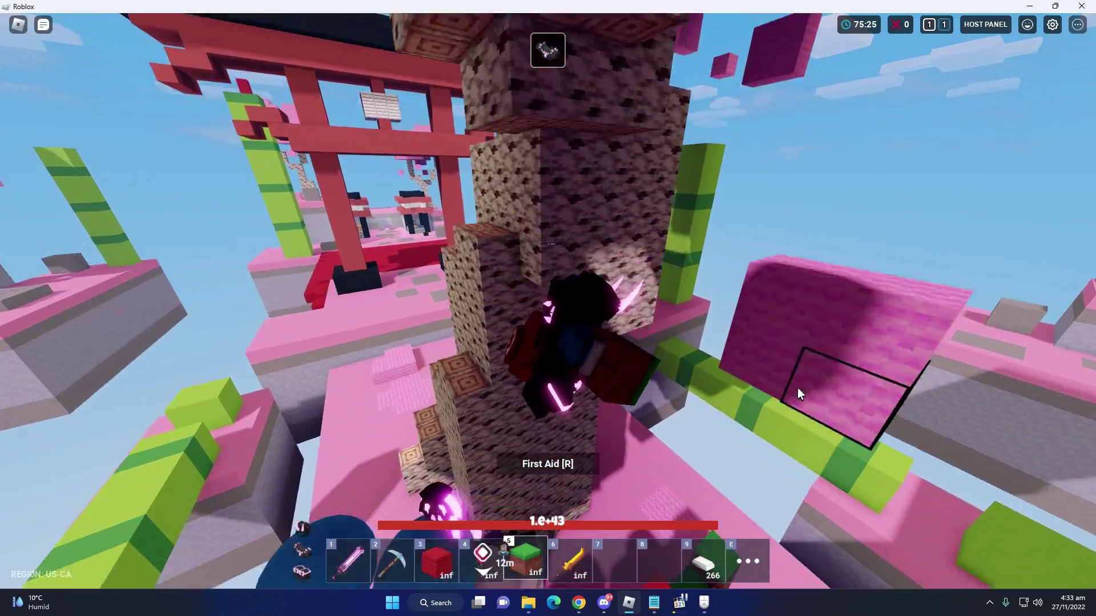
# - Equip the Void Sword from hotbar slot 1 and walk between the placed blocks and the tree
pyautogui.press('1')
pyautogui.press('w')
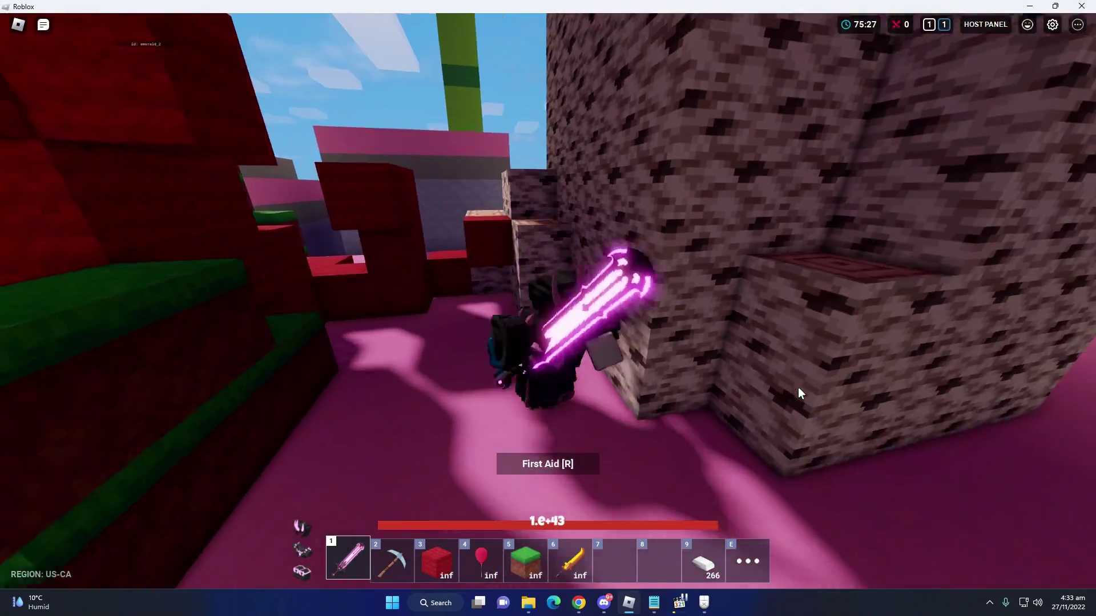
pyautogui.press('s')
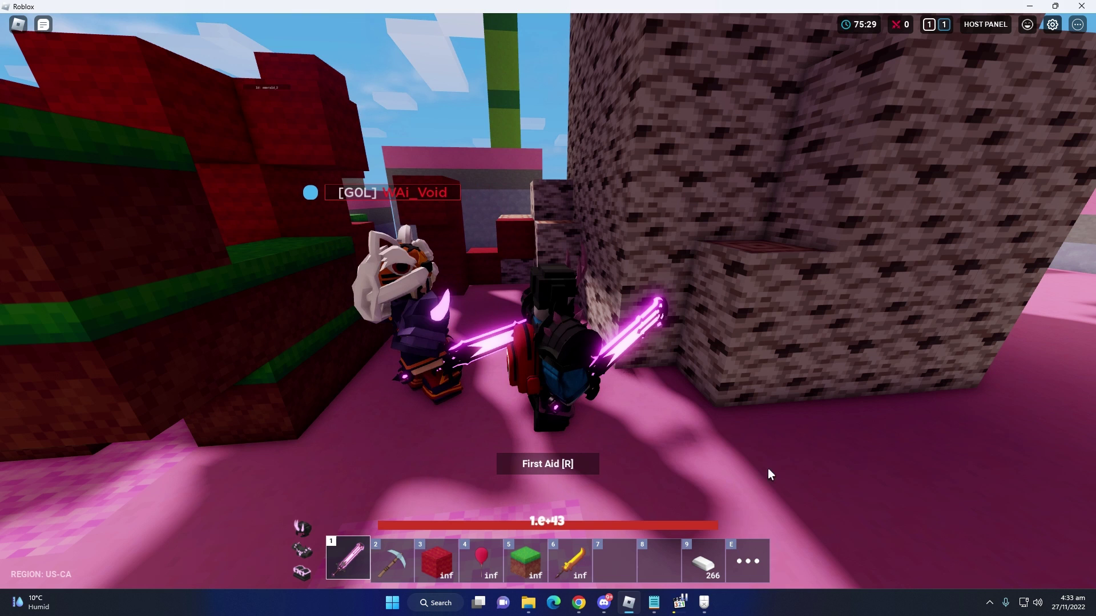
# - Assign simulated key 6, sent as the mouse button is pressed, to Mouse Button 5, apply it, and return to the Roblox game
pyautogui.click(710, 606)
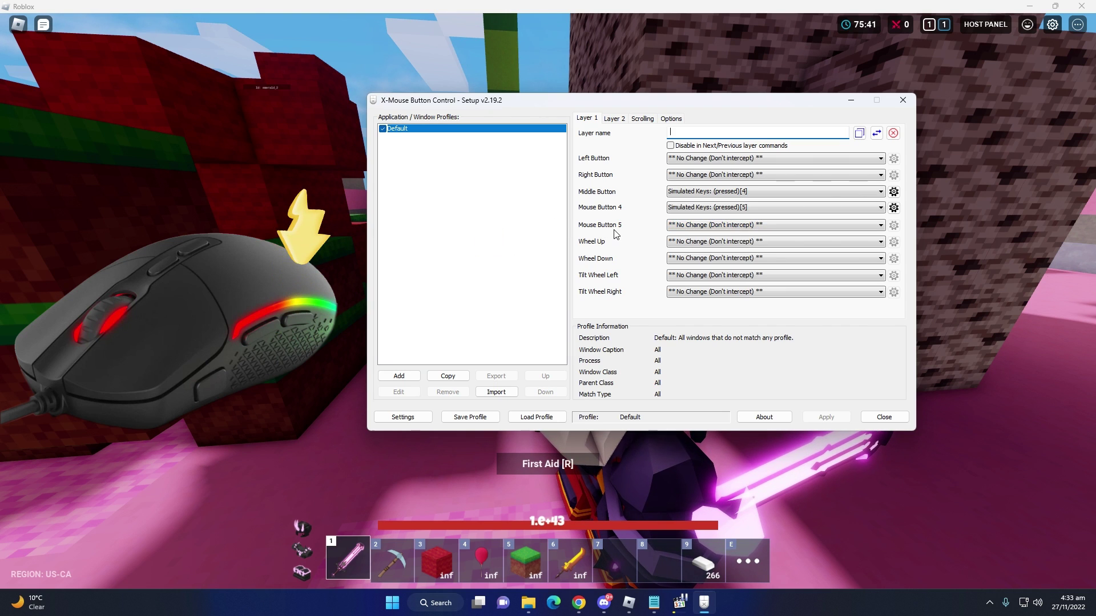
pyautogui.click(852, 224)
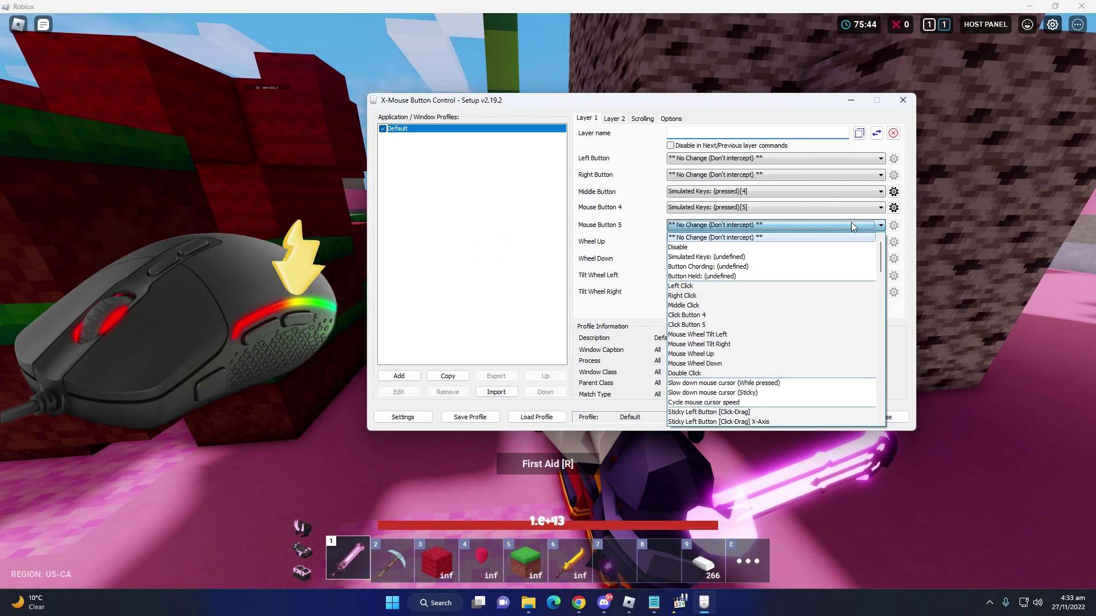
pyautogui.click(804, 257)
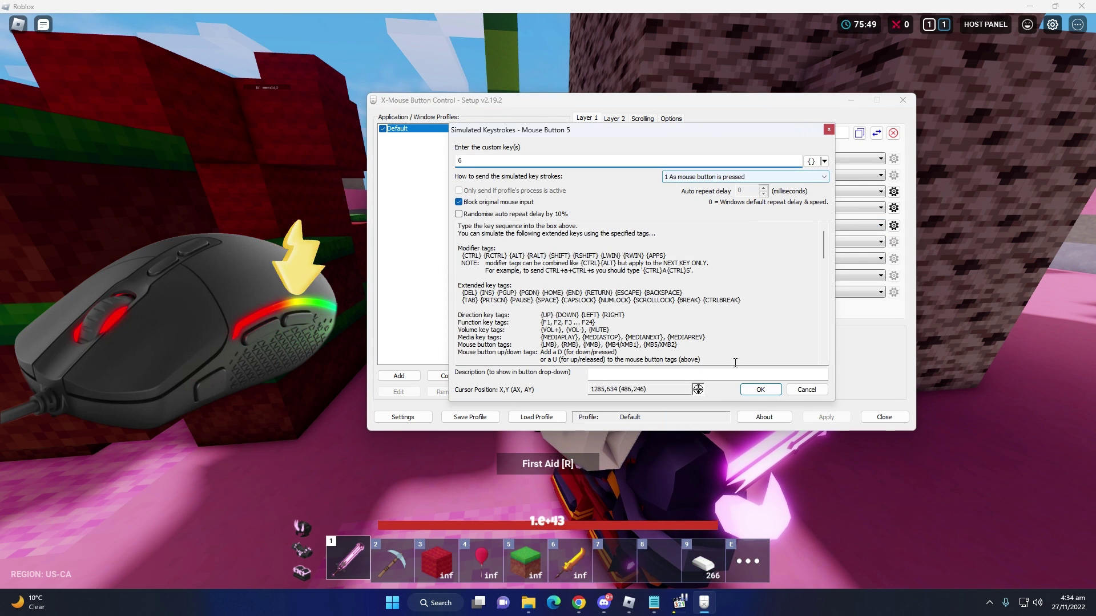
pyautogui.click(759, 390)
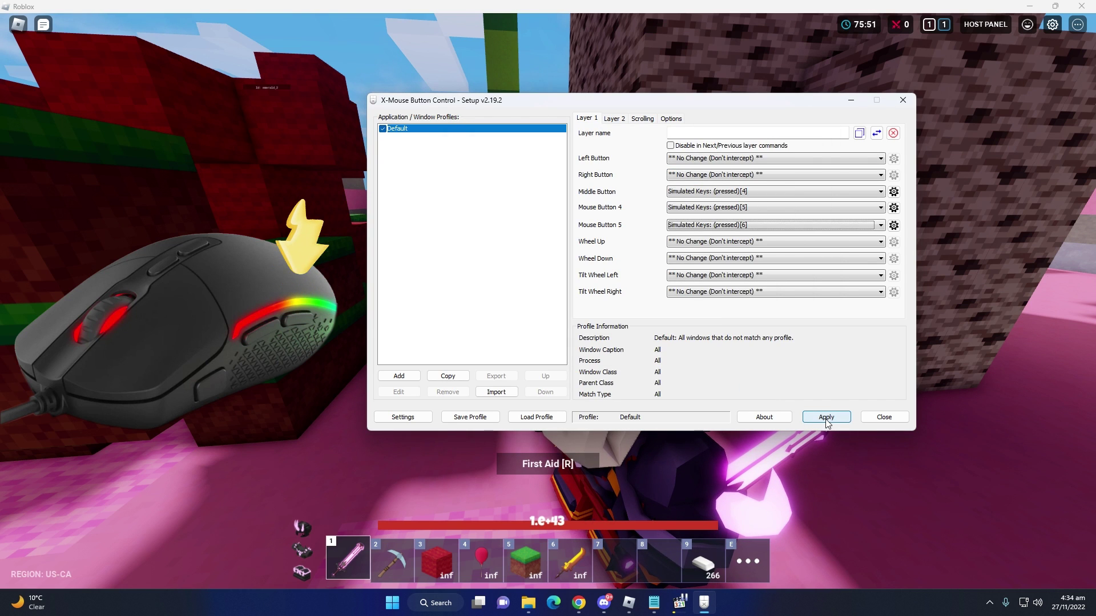
pyautogui.click(826, 420)
pyautogui.click(826, 471)
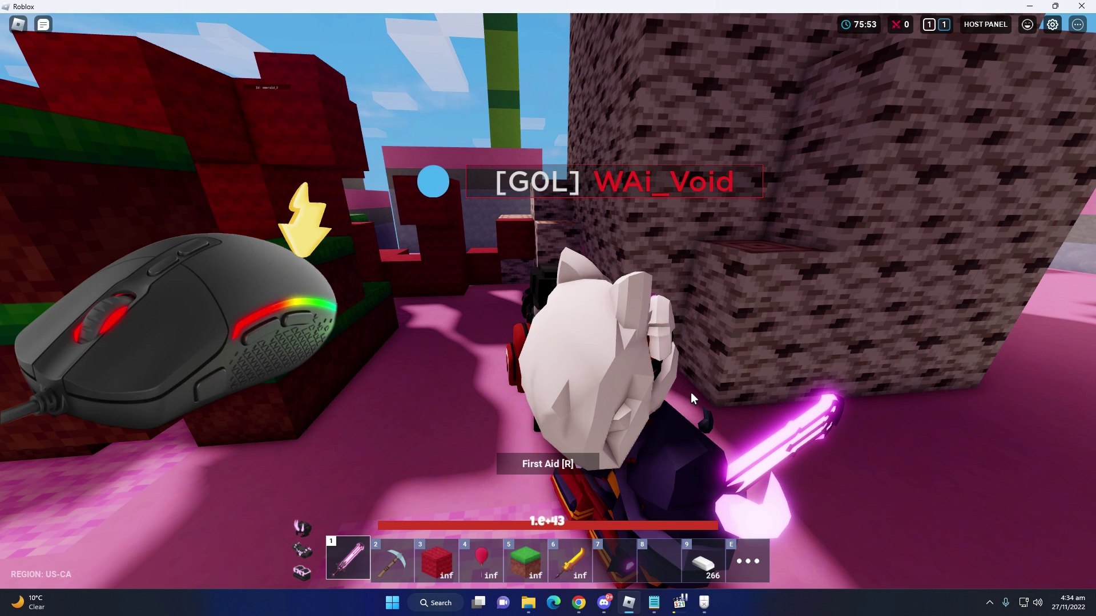
# - Test the Mouse Button 5 binding by equipping the orange blade from hotbar slot 6 and moving around beside the tree
pyautogui.press('6')
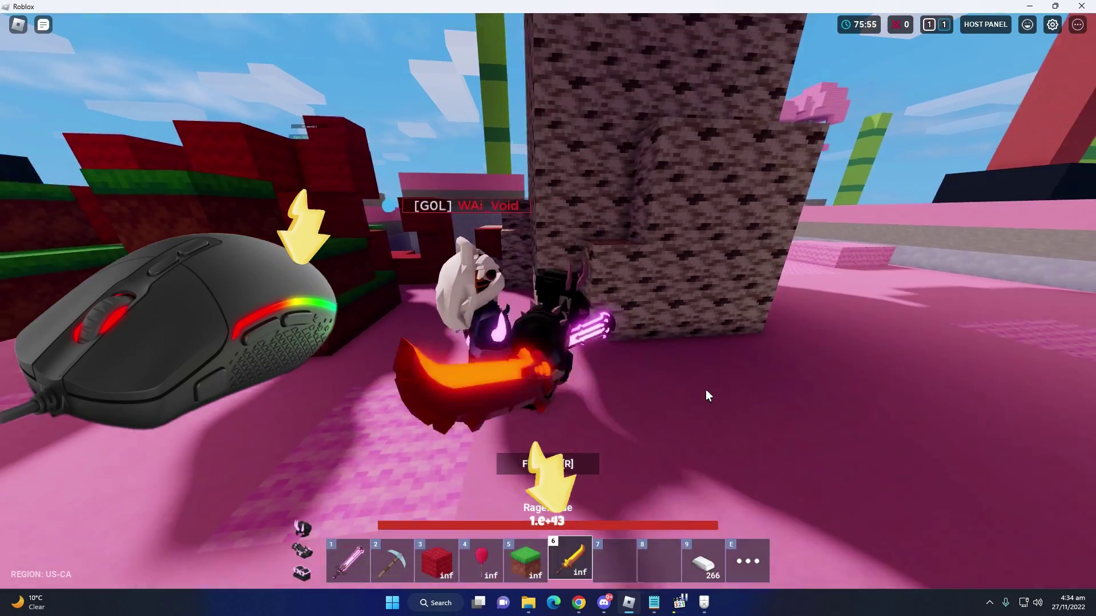
pyautogui.press('w')
pyautogui.press('s')
pyautogui.press('d')
pyautogui.press('s')
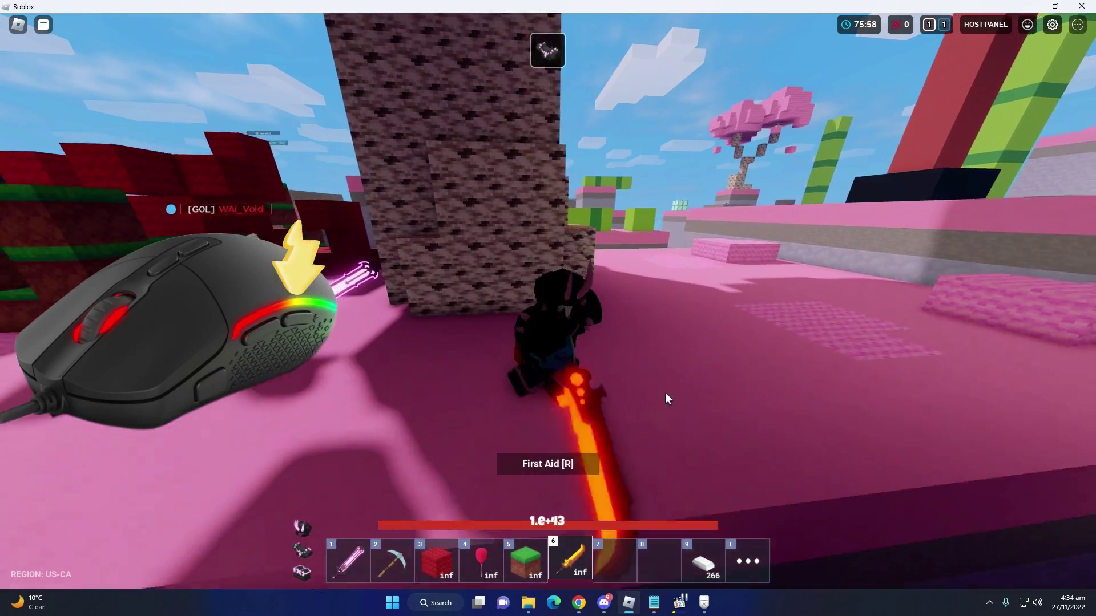
# - Place a patch of grass blocks from slot 5 near the tree, and switch back to the blade in slot 6
pyautogui.press('5')
pyautogui.click(656, 371)
pyautogui.press('a')
pyautogui.click(663, 380)
pyautogui.click(667, 382)
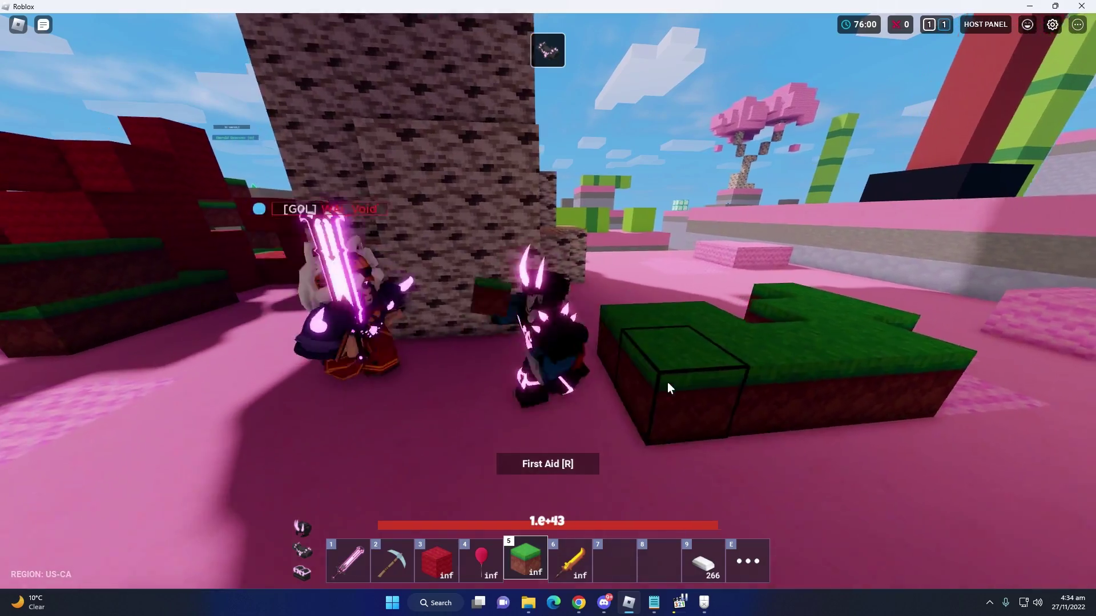
pyautogui.click(670, 382)
pyautogui.press('6')
pyautogui.press('s')
pyautogui.click(663, 385)
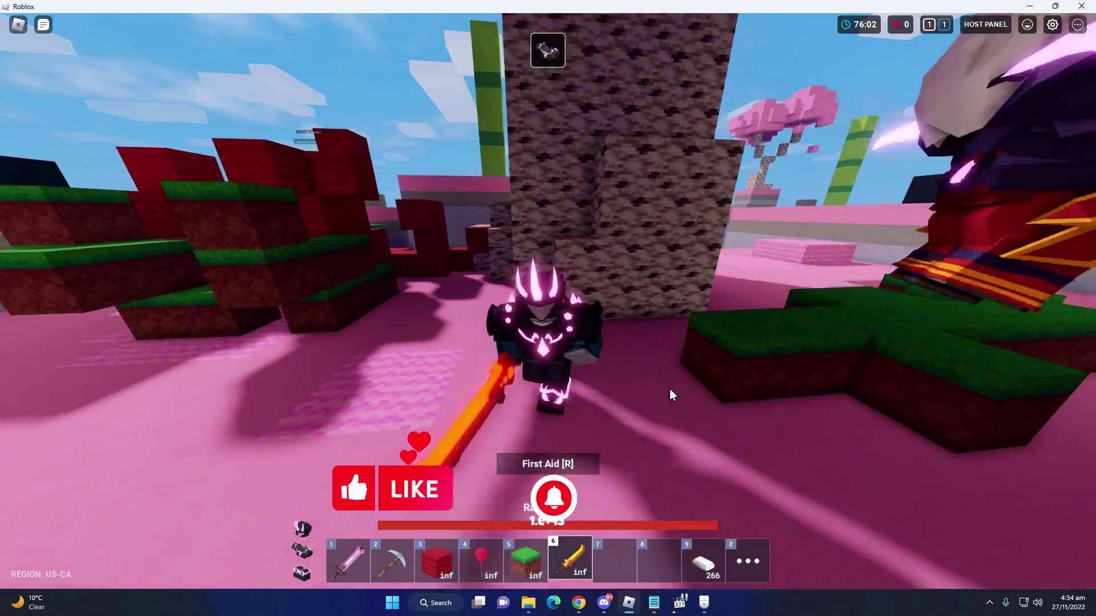
# - Equip the balloons from slot 4, inflate three to float up near the tree, and pop them to come down
pyautogui.press('a')
pyautogui.press('4')
pyautogui.click(679, 409)
pyautogui.click(685, 409)
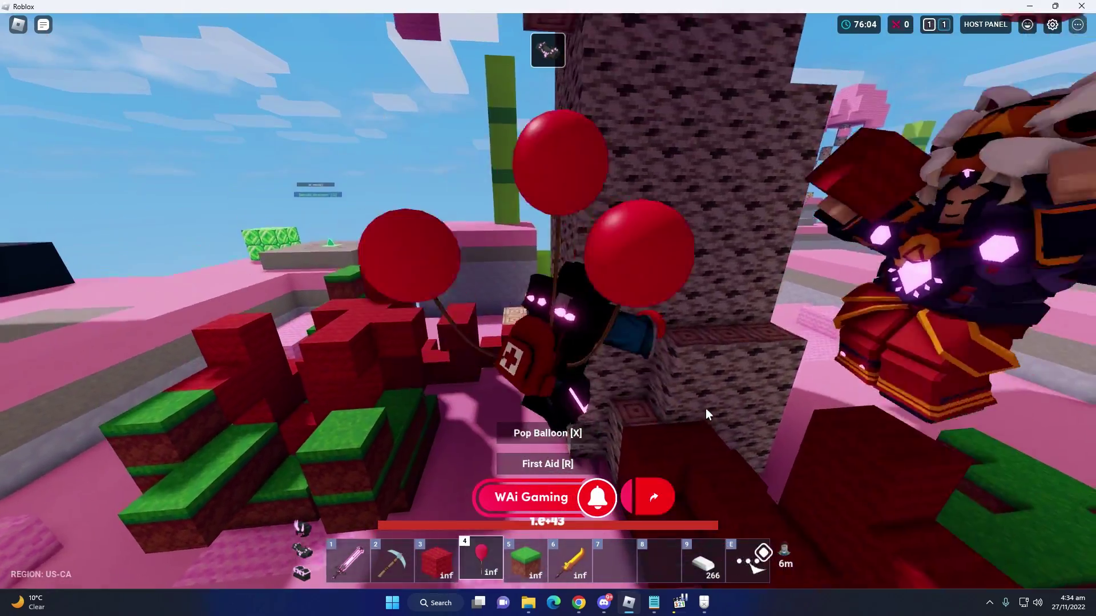
pyautogui.press('x')
pyautogui.press('x')
pyautogui.press('x')
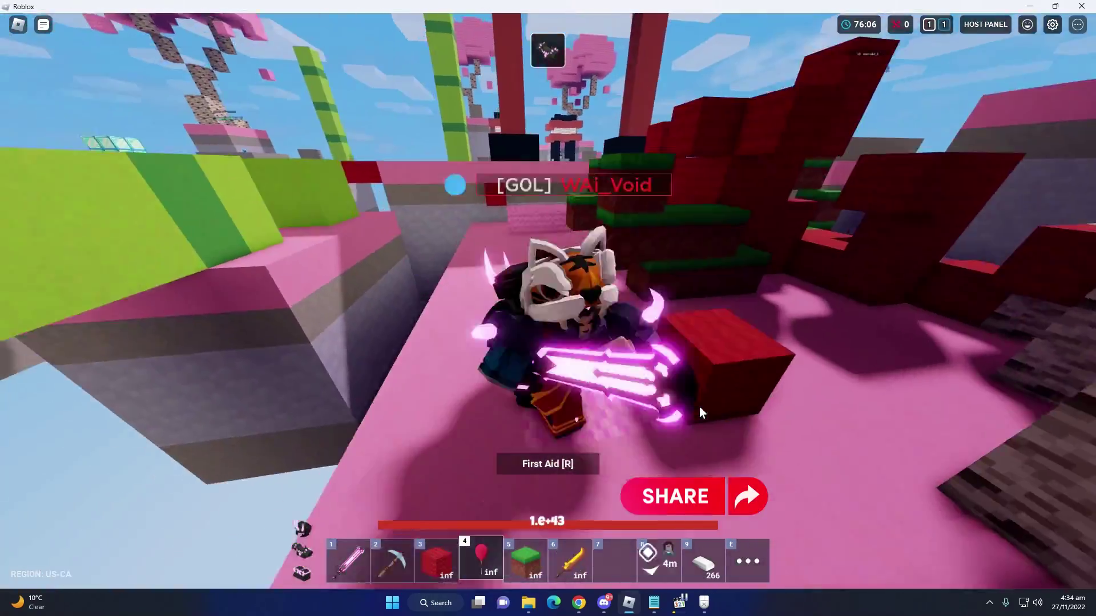
# - Equip the Void Sword from slot 1 and swing it repeatedly at the other player while moving back and forth
pyautogui.press('1')
pyautogui.click(701, 405)
pyautogui.click(701, 405)
pyautogui.press('s')
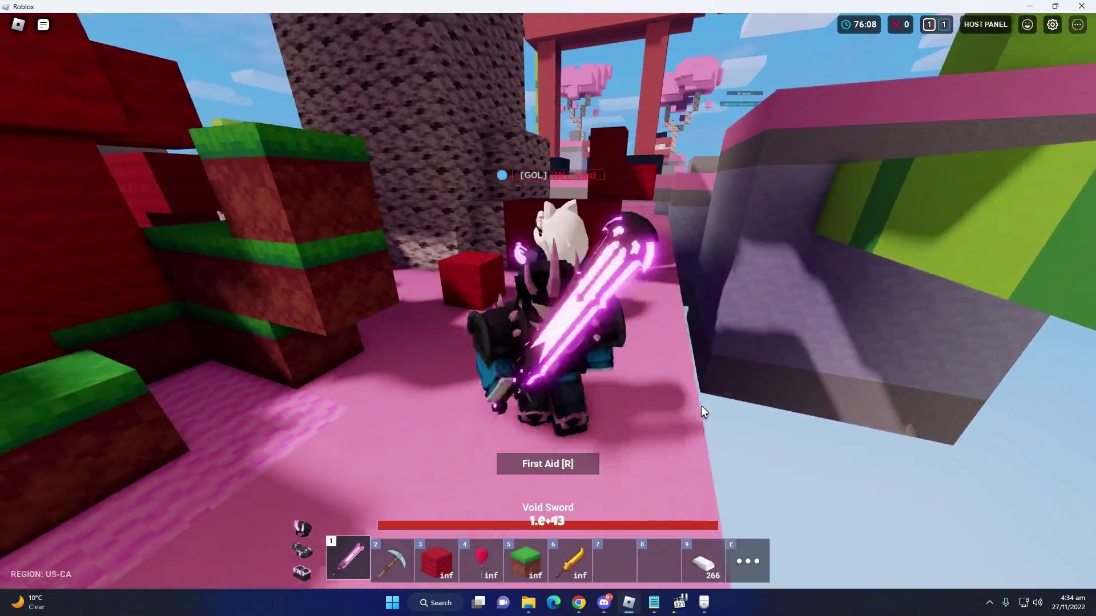
pyautogui.press('w')
pyautogui.click(701, 405)
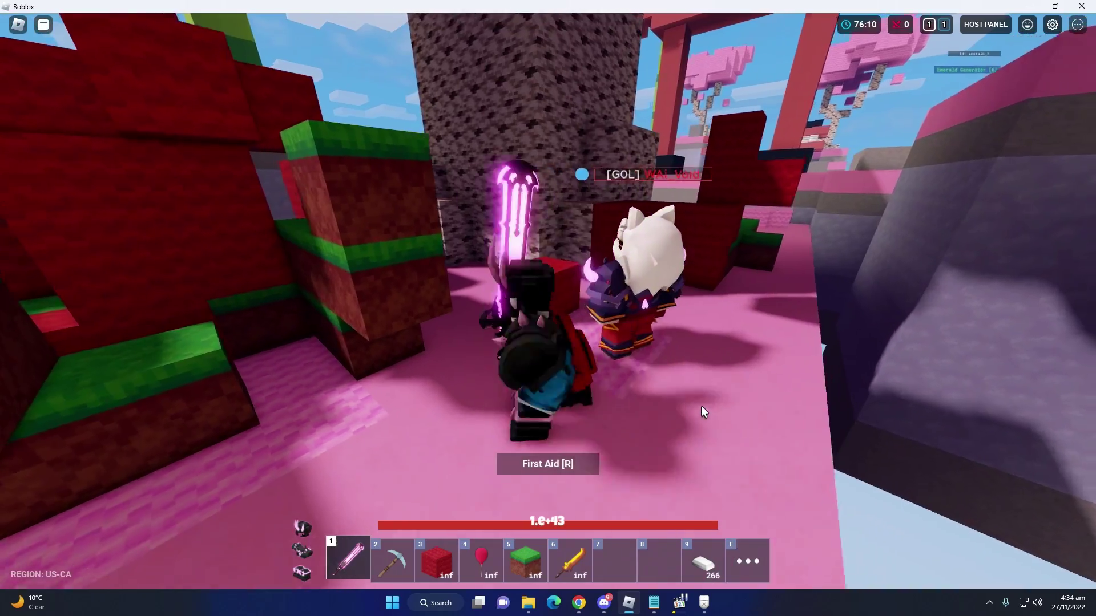
pyautogui.click(701, 405)
pyautogui.press('w')
pyautogui.click(701, 405)
pyautogui.click(700, 405)
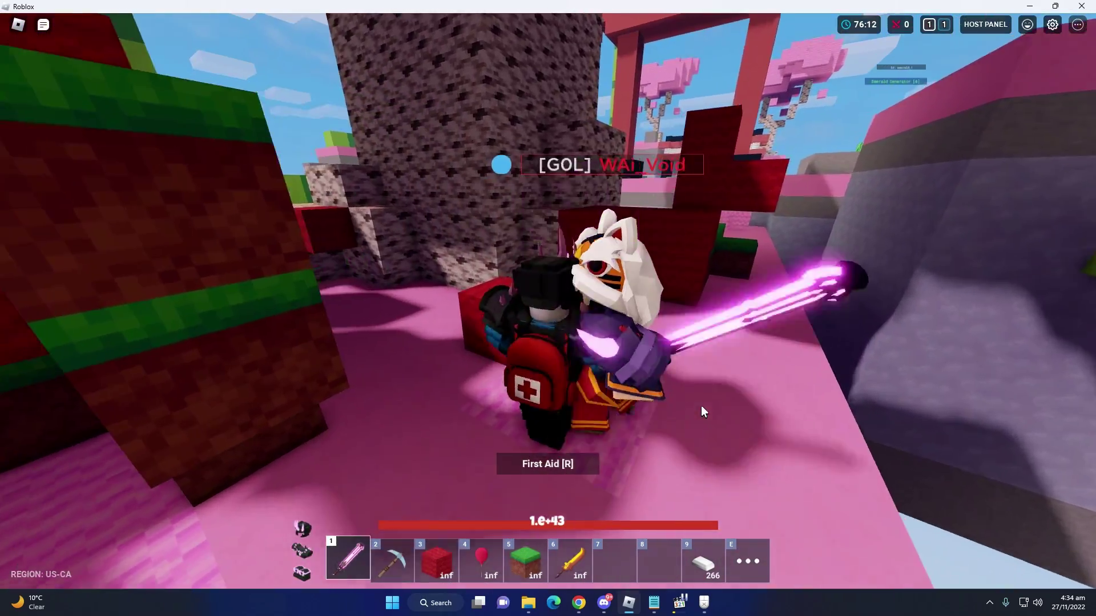
pyautogui.press('s')
pyautogui.press('w')
pyautogui.click(700, 406)
pyautogui.press('w')
pyautogui.click(701, 406)
pyautogui.click(701, 406)
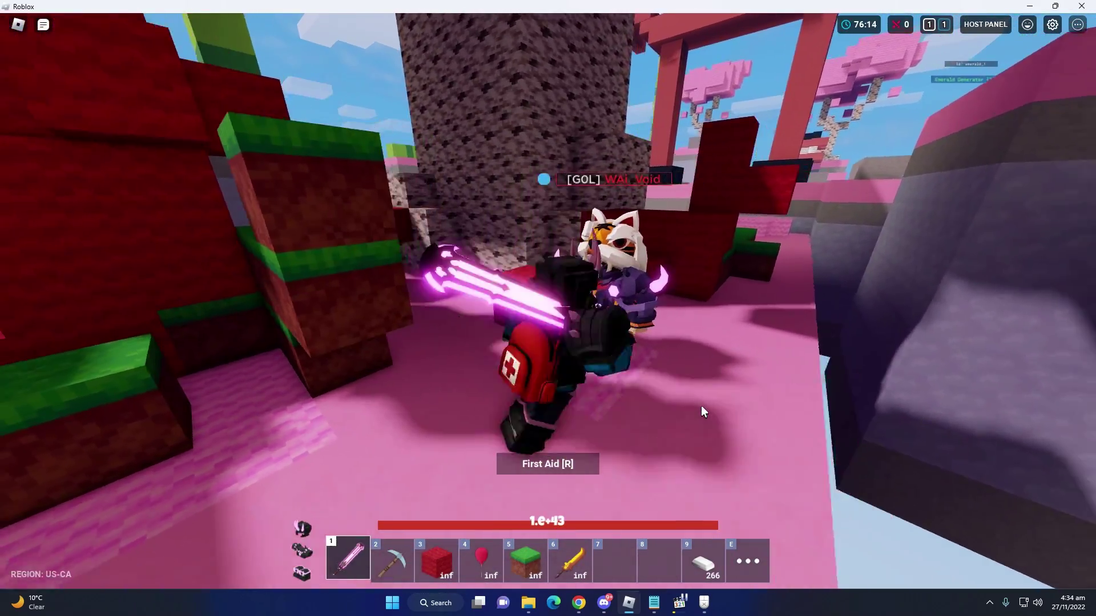
pyautogui.click(701, 407)
pyautogui.click(700, 407)
pyautogui.press('w')
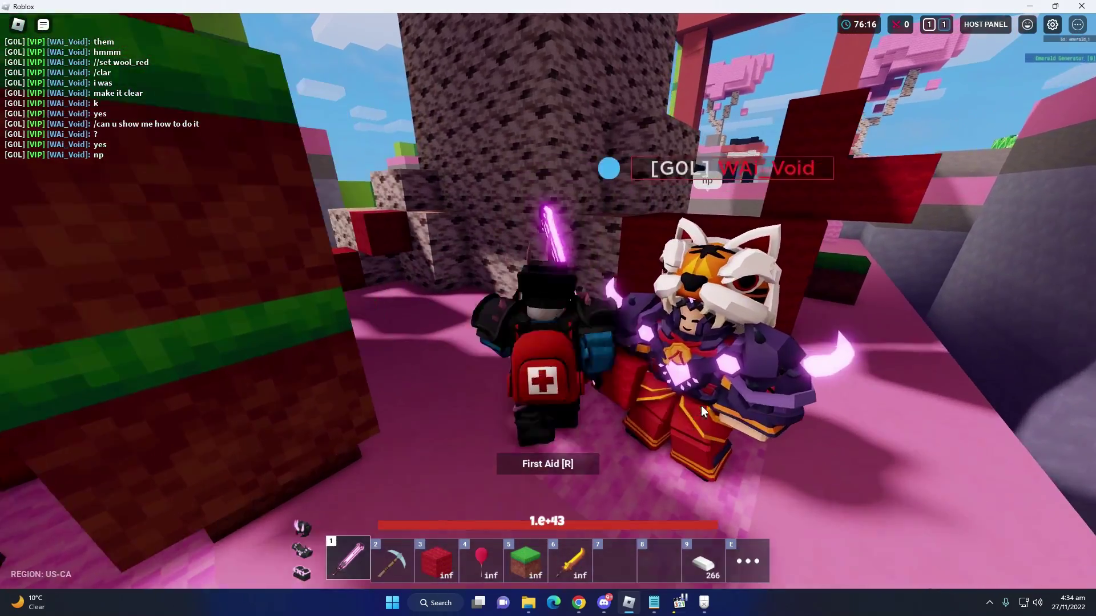
pyautogui.click(700, 406)
pyautogui.press('s')
pyautogui.click(701, 406)
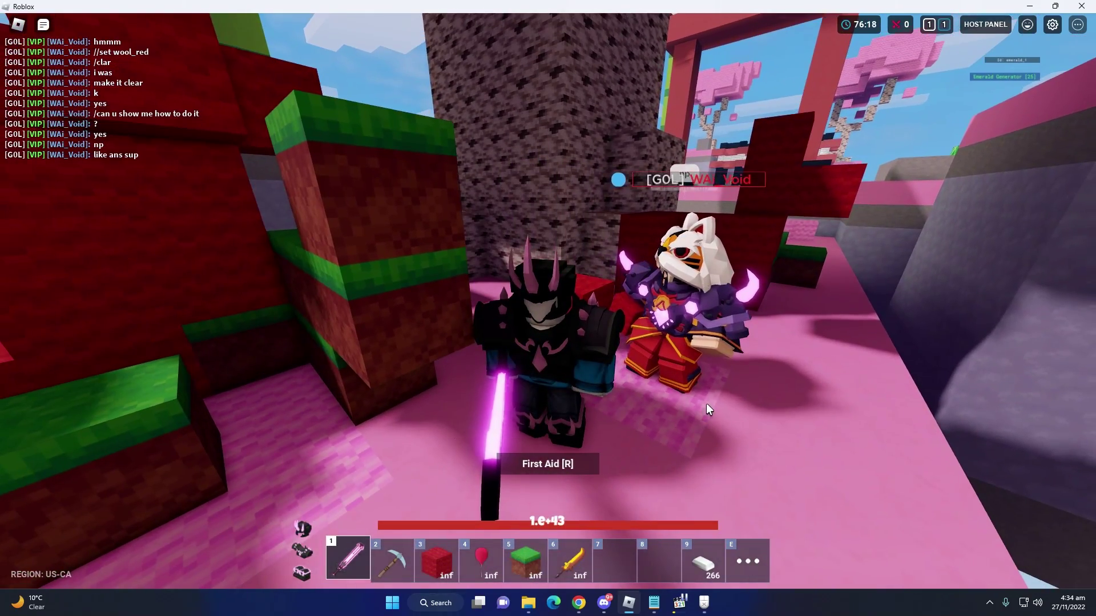